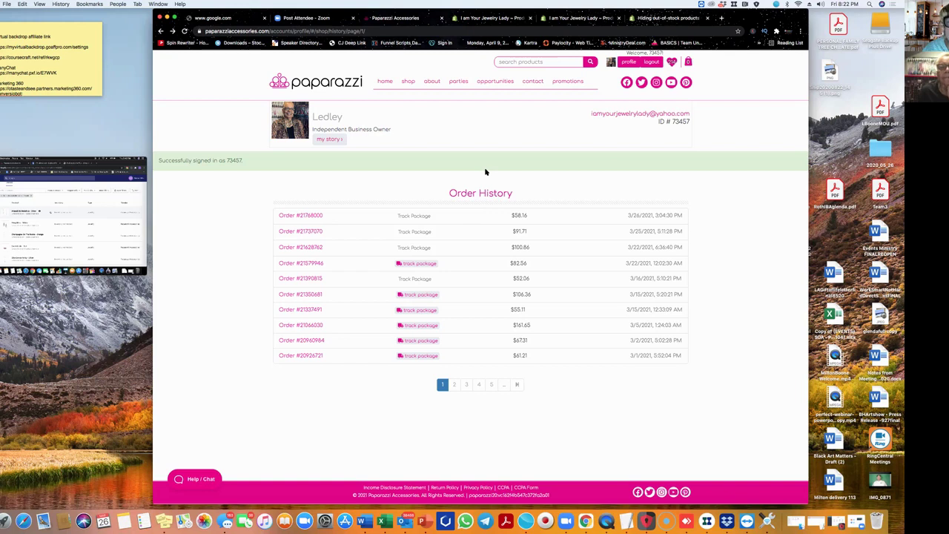
Step: Check one order's FedEx tracking, then open the 2/28/2021 order's details from order history
left_click(293, 264)
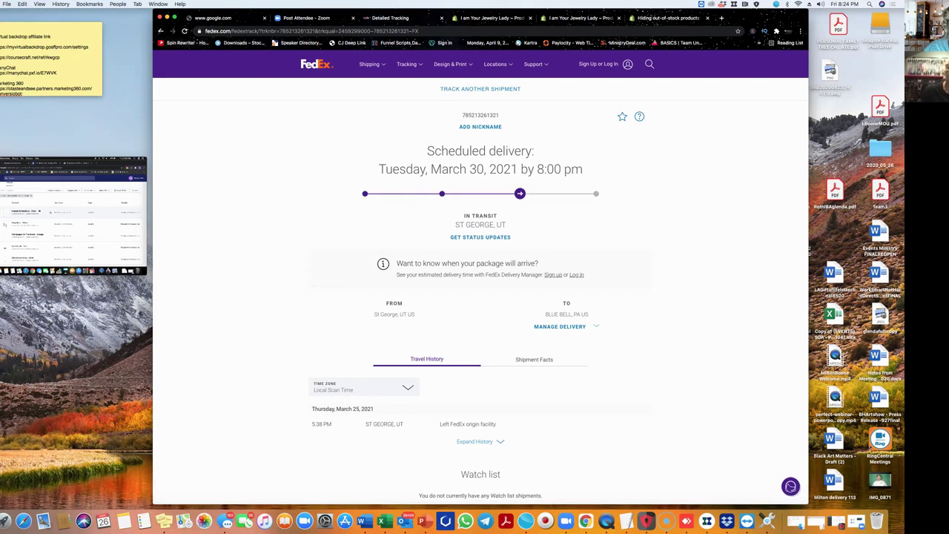
left_click(160, 30)
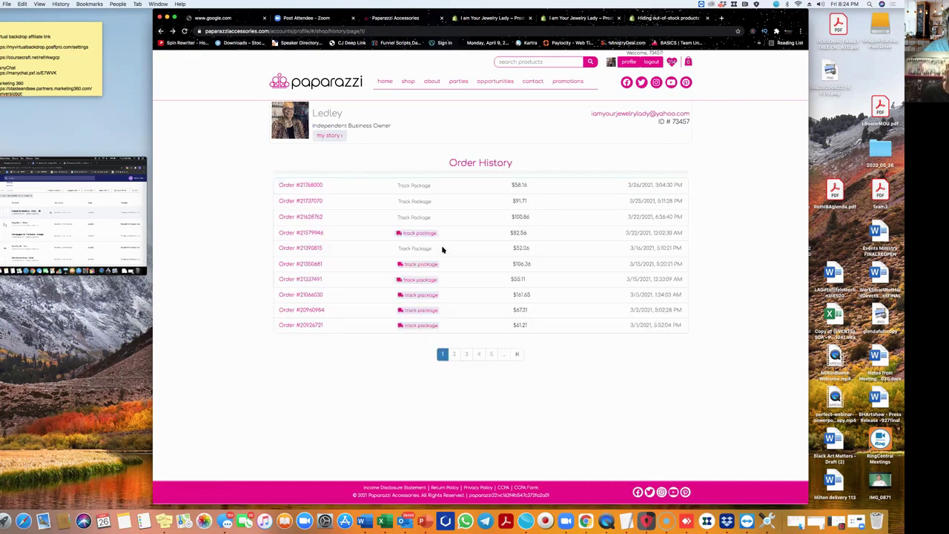
left_click(310, 265)
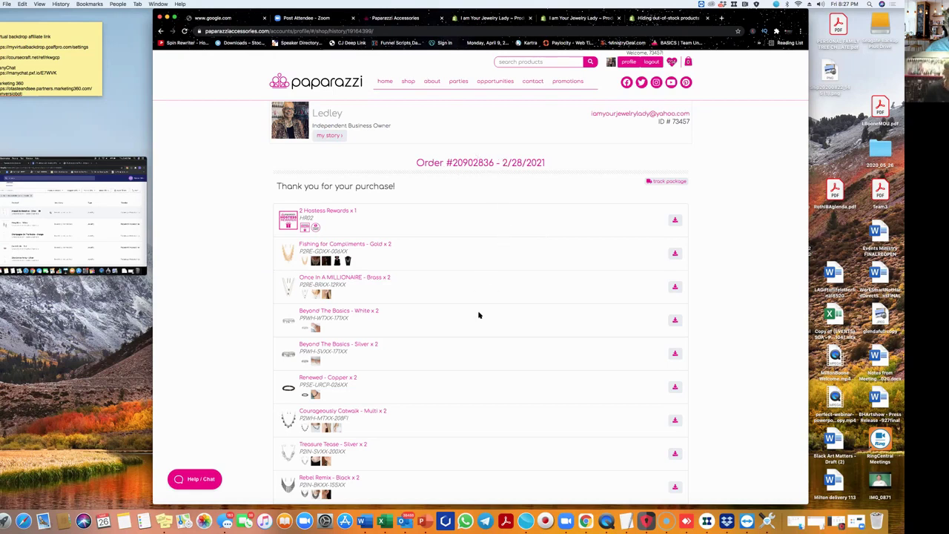
Step: Scroll the 2/28/2021 order down to its $70.36 total and order images
scroll(479, 319, "down", 10)
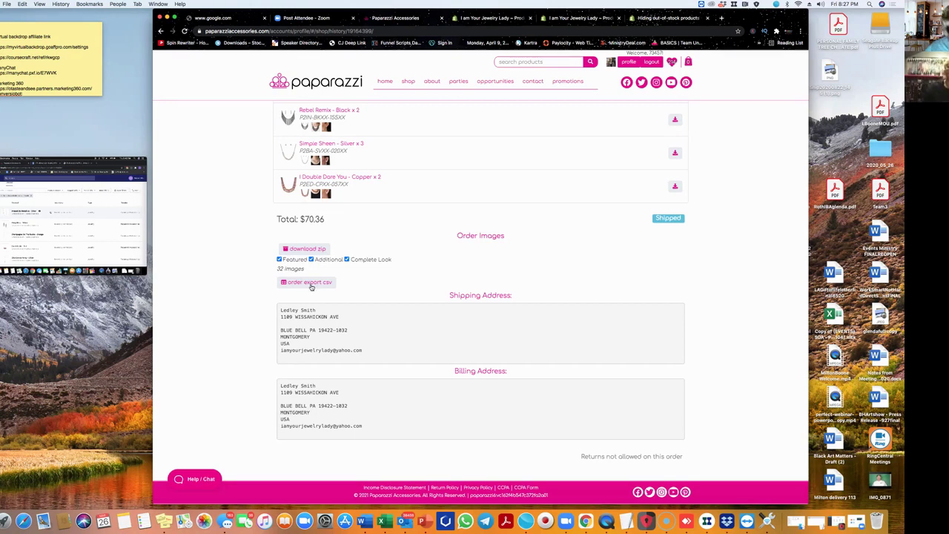
Step: Export the order's products as CSV, review and close both spreadsheets, then switch to Shopify
left_click(311, 286)
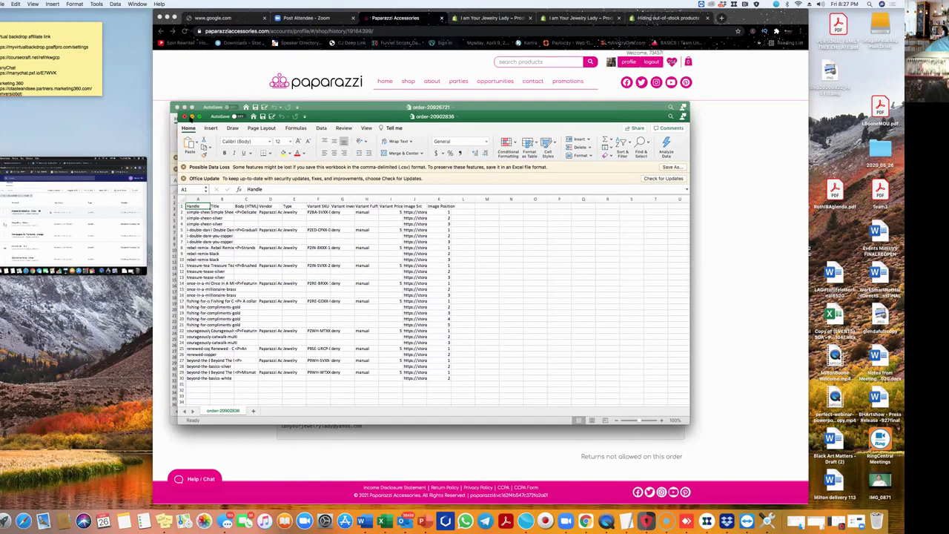
left_click(183, 116)
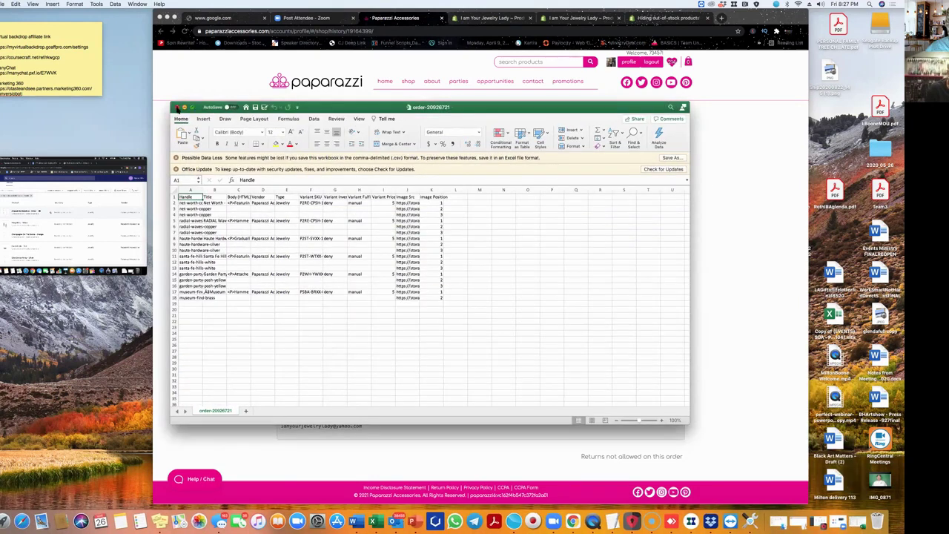
left_click(178, 108)
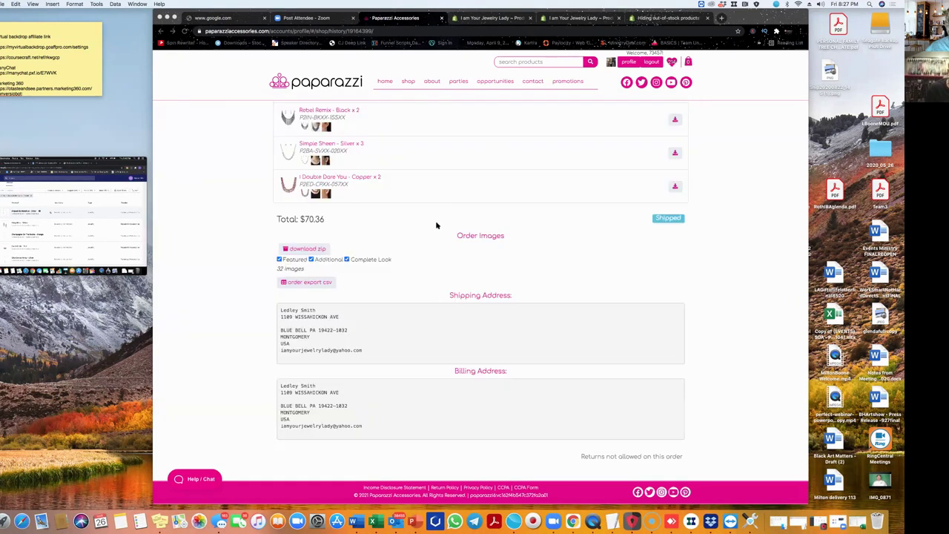
scroll(437, 230, "up", 3)
scroll(437, 232, "up", 10)
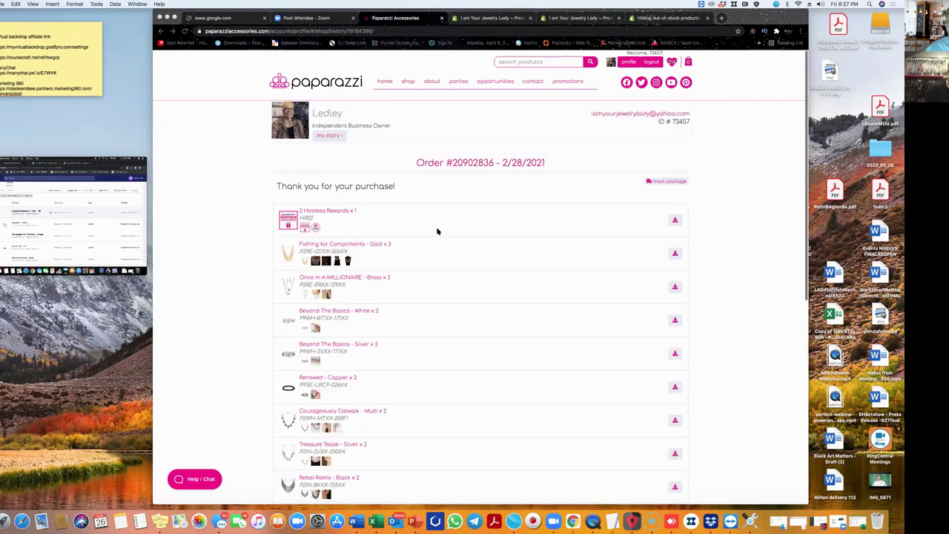
scroll(400, 283, "down", 5)
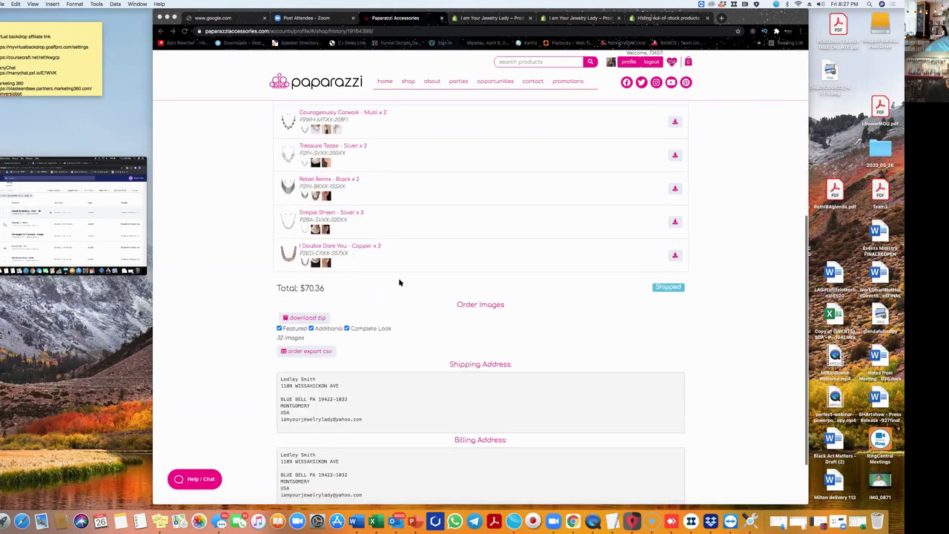
scroll(400, 283, "up", 5)
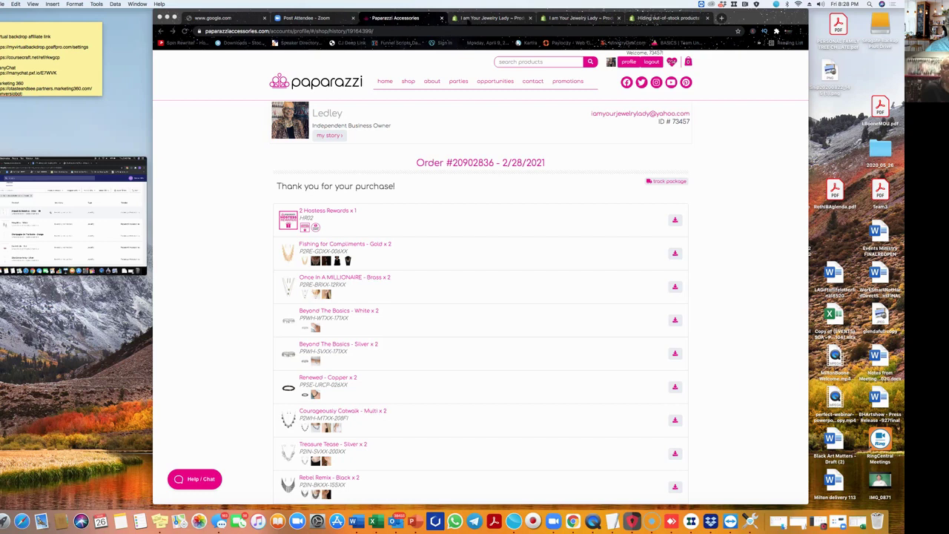
key("ctrl+Tab")
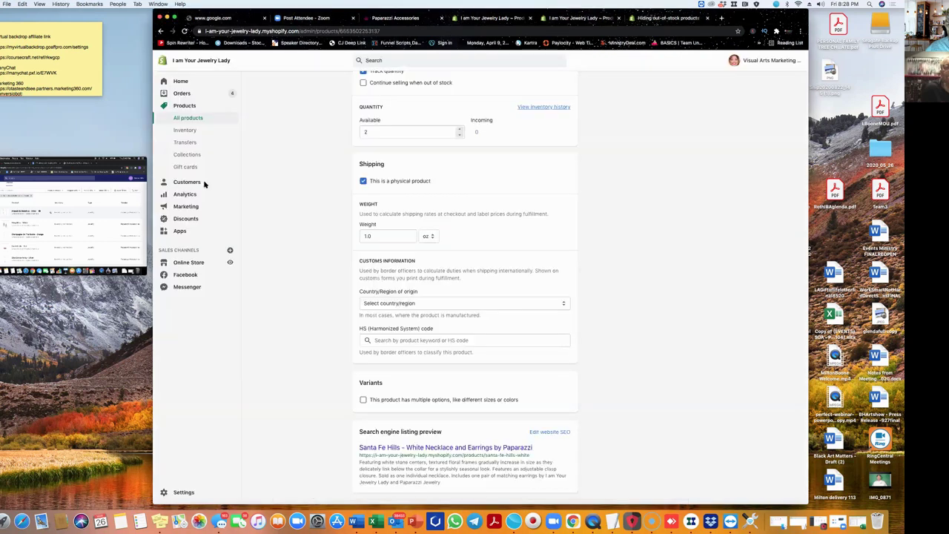
Step: Go to the Shopify Products list and start a CSV product import
left_click(191, 107)
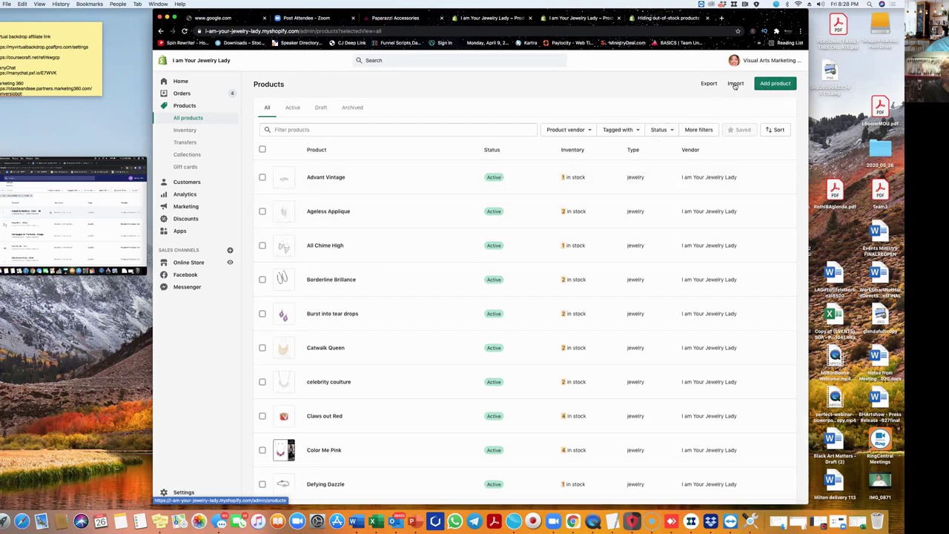
left_click(735, 84)
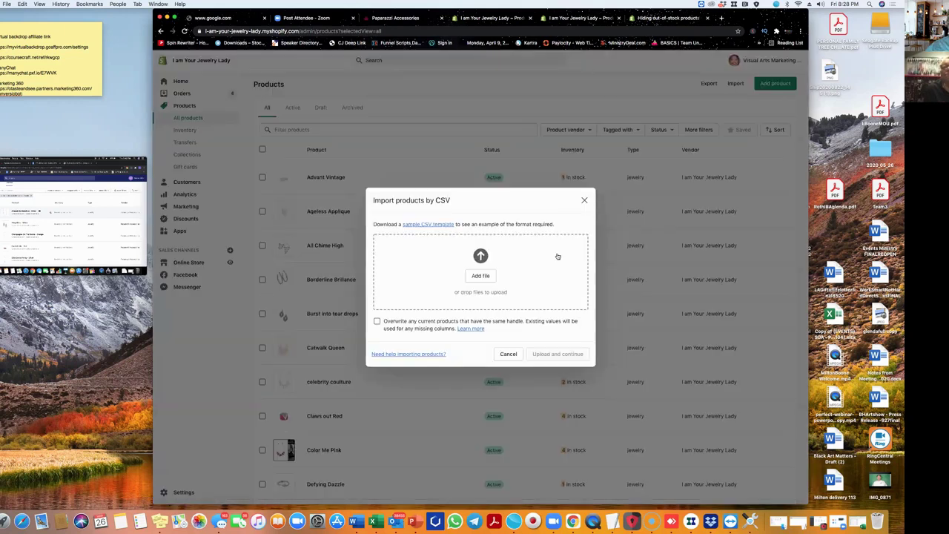
Step: Add order-20902836.csv from Downloads as the file to import
left_click(481, 276)
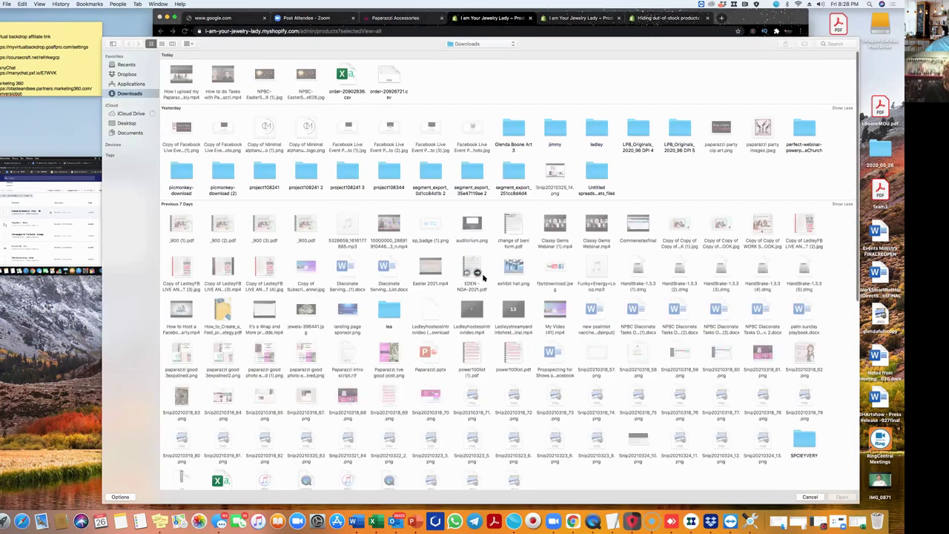
left_click(351, 89)
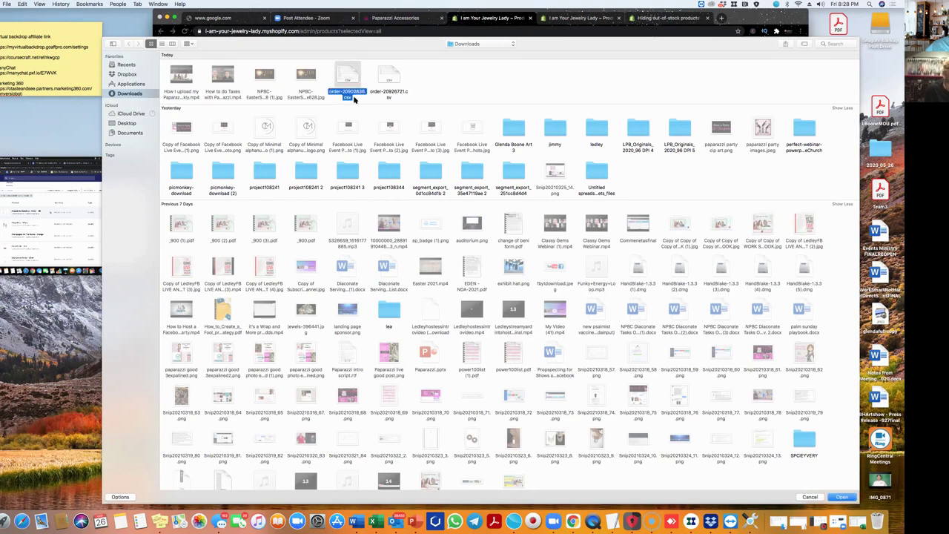
left_click(846, 497)
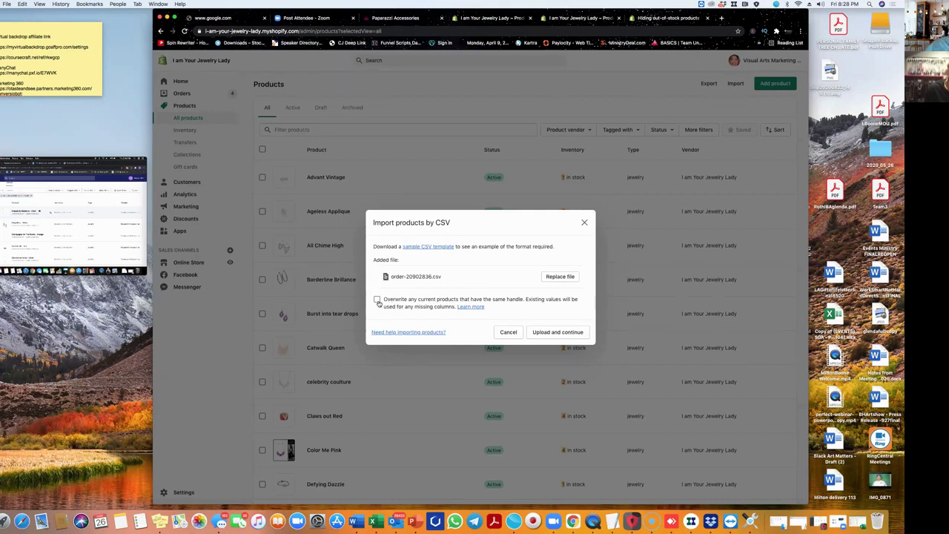
Step: Upload the CSV, check the preview, and import the 10 Paparazzi products
left_click(559, 333)
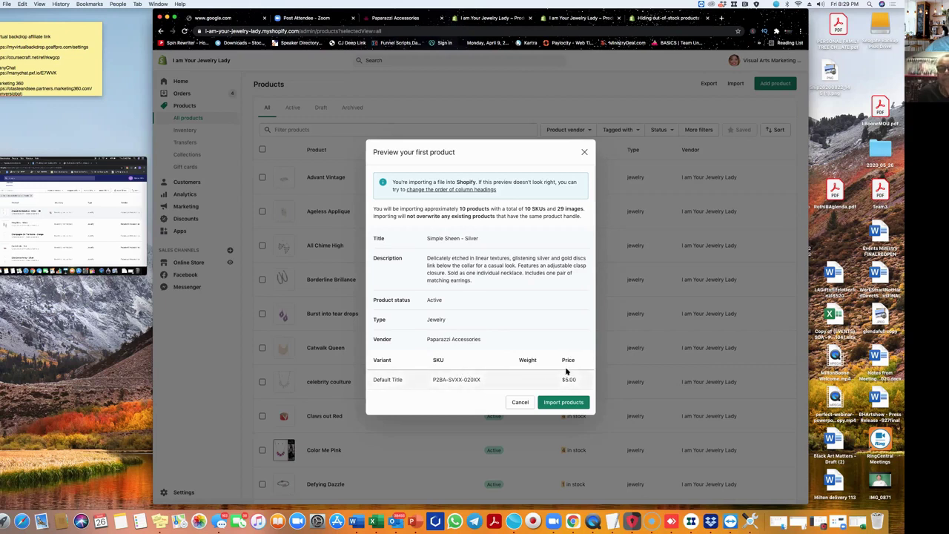
left_click(573, 406)
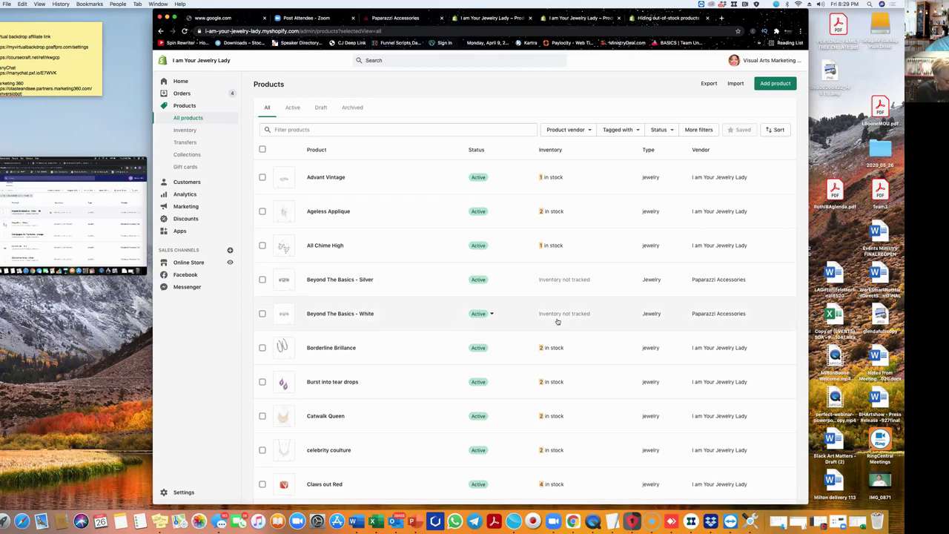
scroll(546, 445, "down", 3)
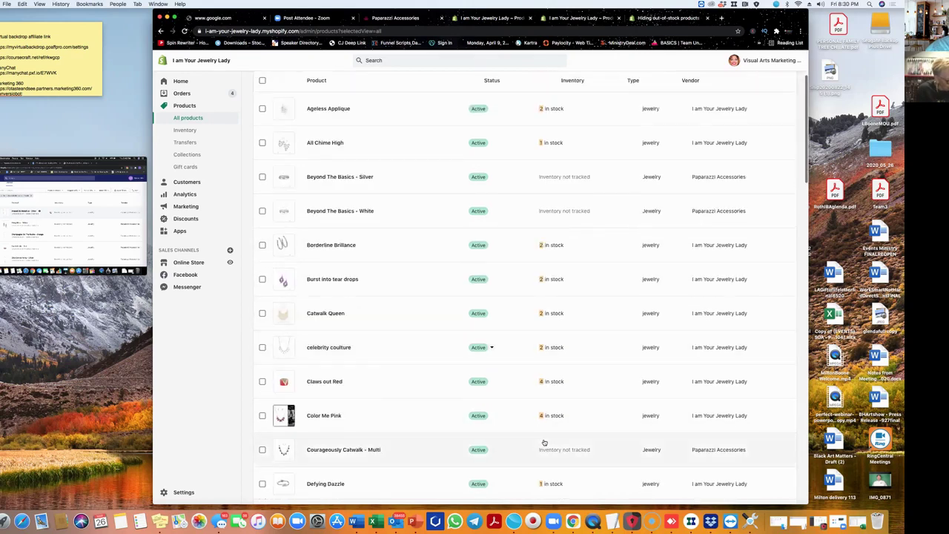
scroll(547, 456, "up", 3)
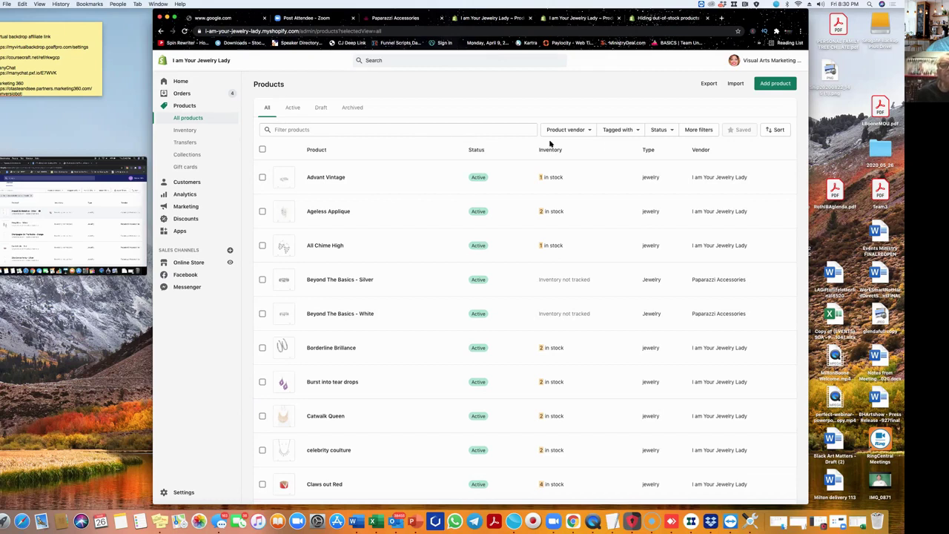
Step: Filter Shopify products by Availability to 'Unavailable on Facebook', then return to the Paparazzi order tab
left_click(700, 131)
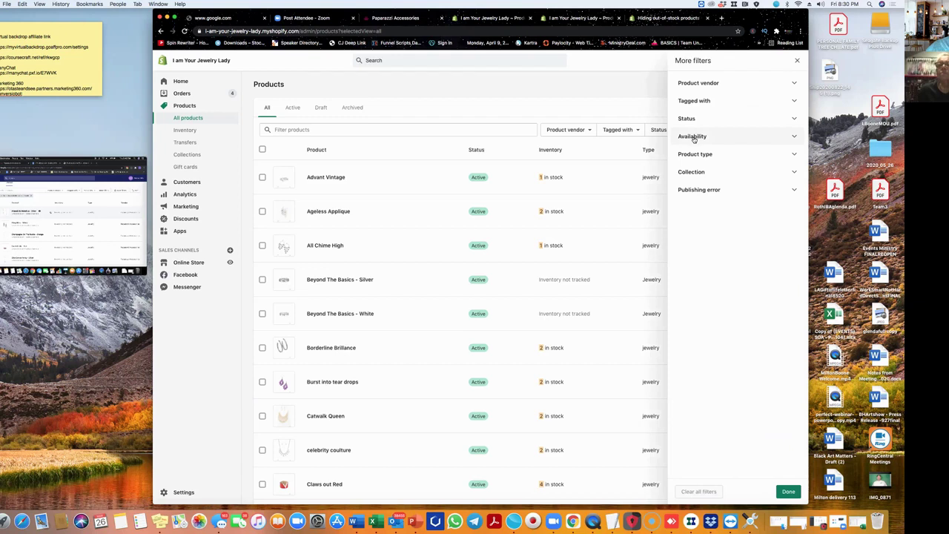
left_click(694, 138)
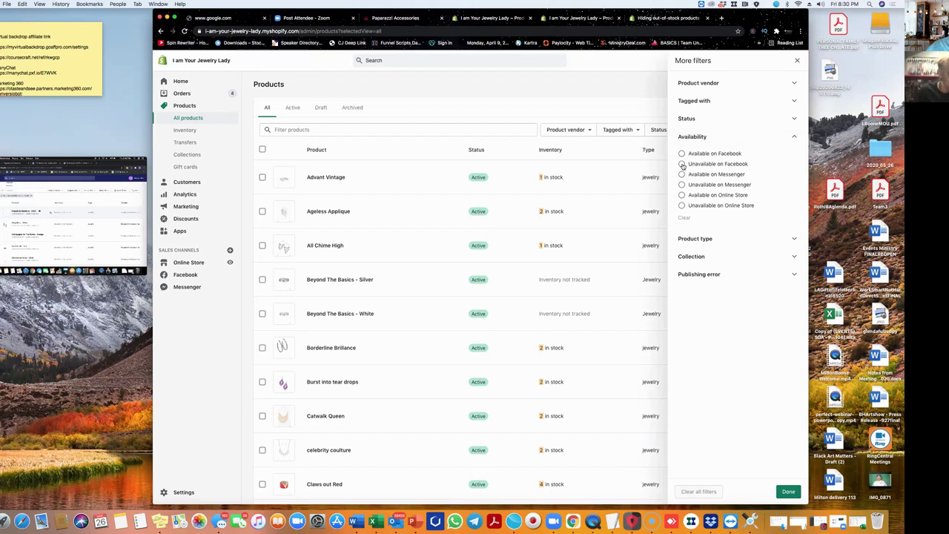
left_click(681, 164)
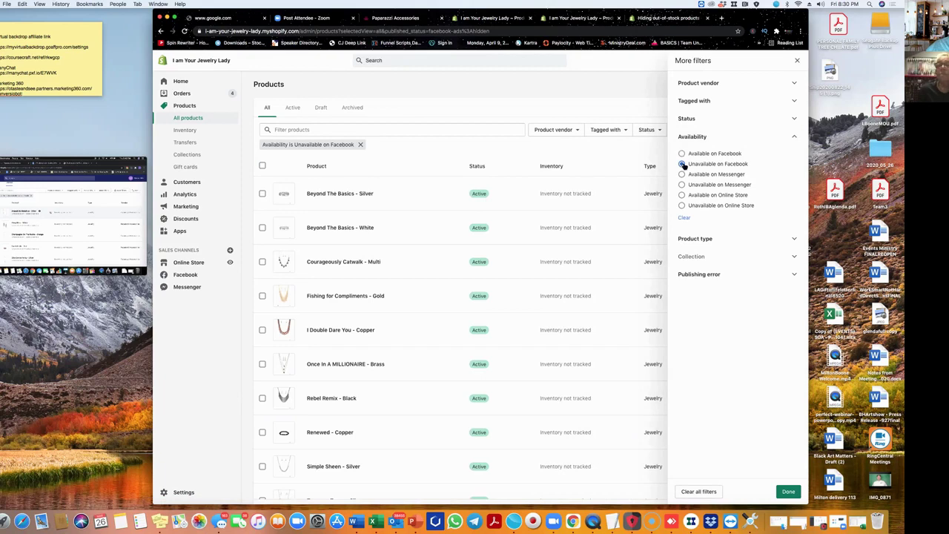
left_click(787, 492)
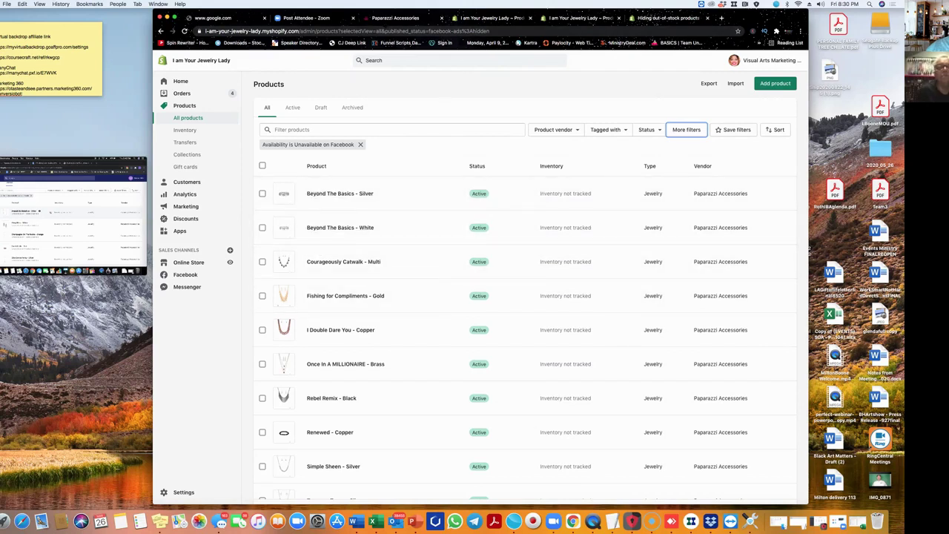
key("ctrl+shift+Tab")
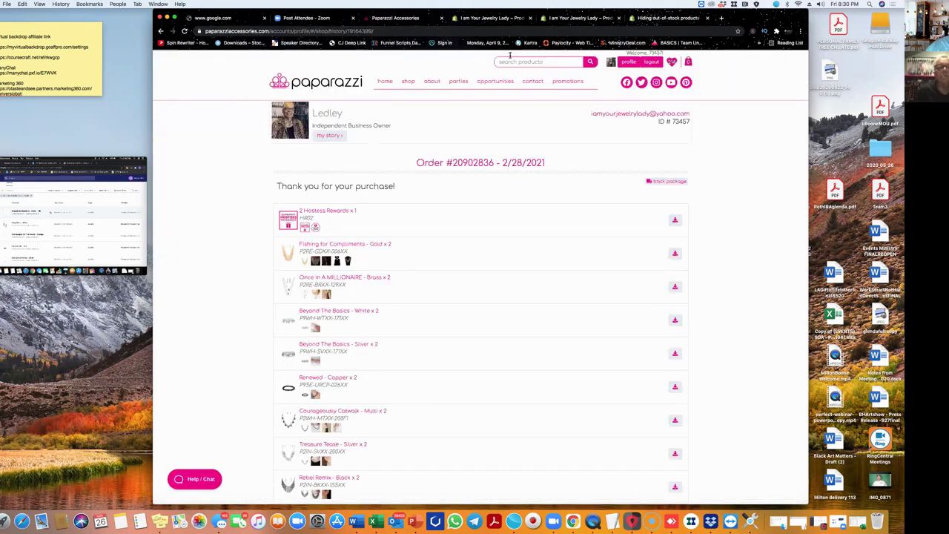
Step: Return to the filtered Shopify product list and open Beyond The Basics - Silver
key("ctrl+Tab")
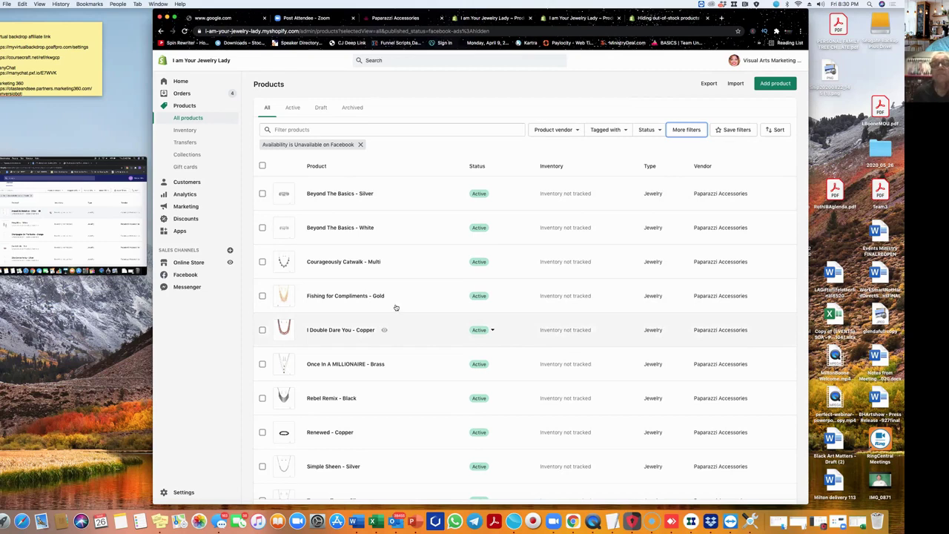
left_click(322, 197)
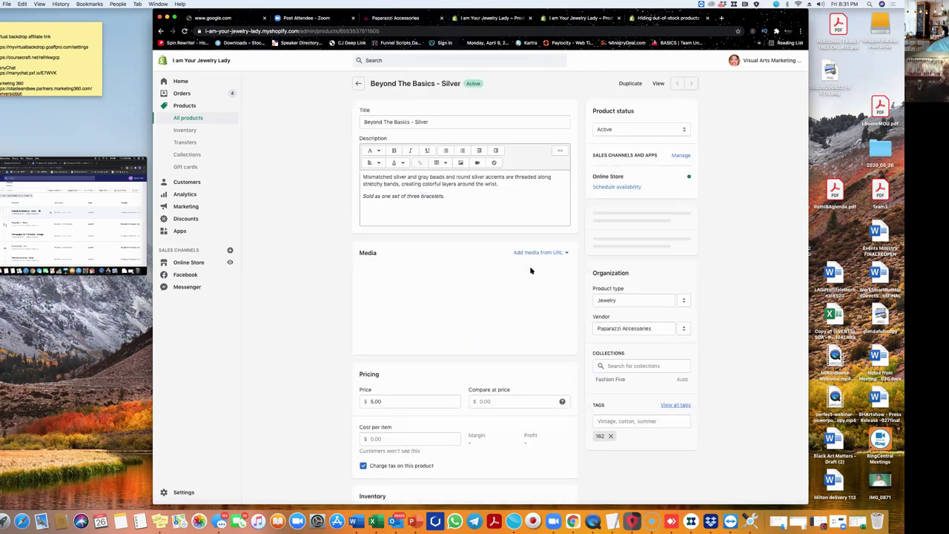
Step: Retitle the product 'Beyond The Basics - Silver-by Paparazzi' and append 'by Paparazzi' to the description
left_click(437, 122)
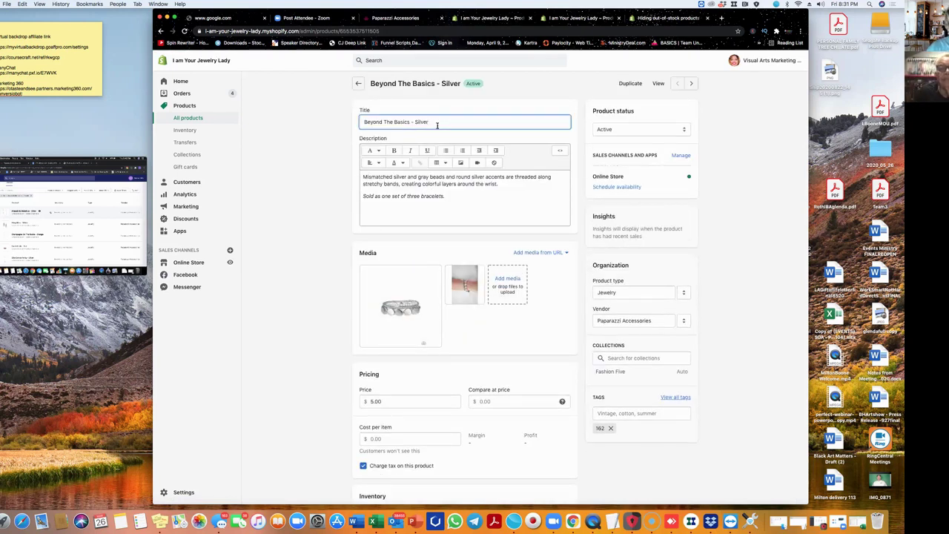
type("-")
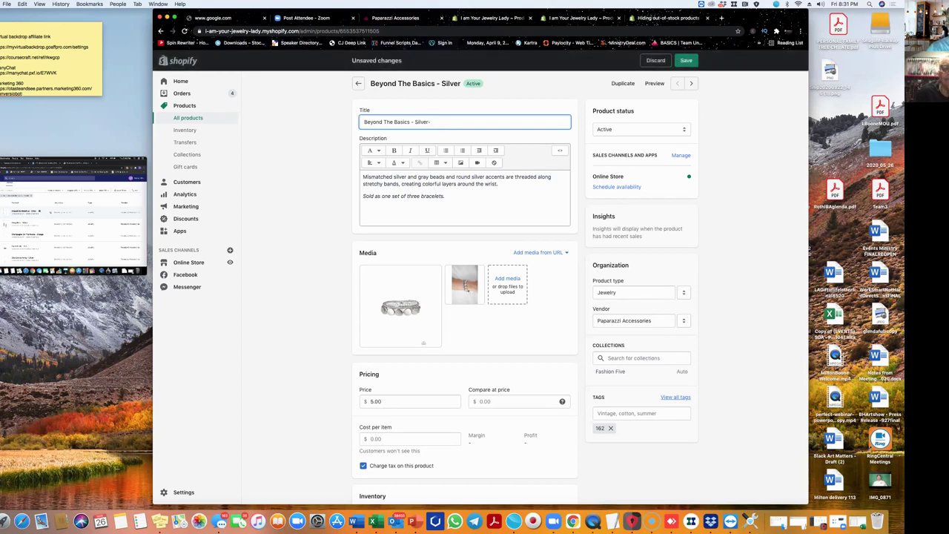
type("by Pa")
key("BackSpace")
key("BackSpace")
key("BackSpace")
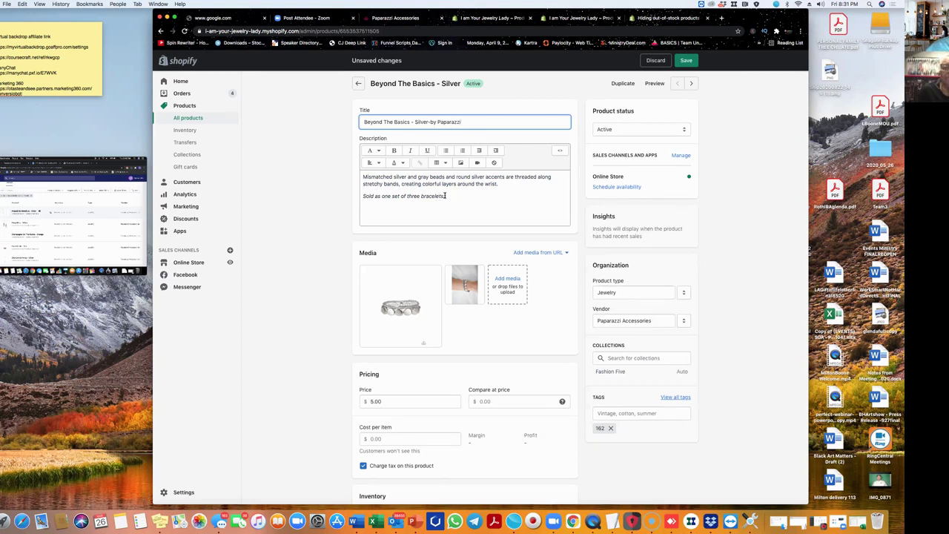
left_click(446, 196)
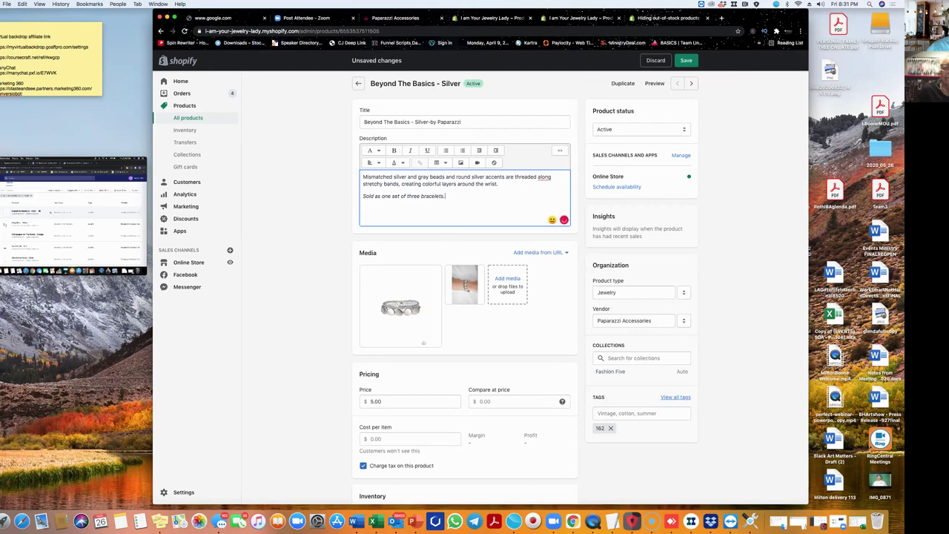
type("by Paparazzi")
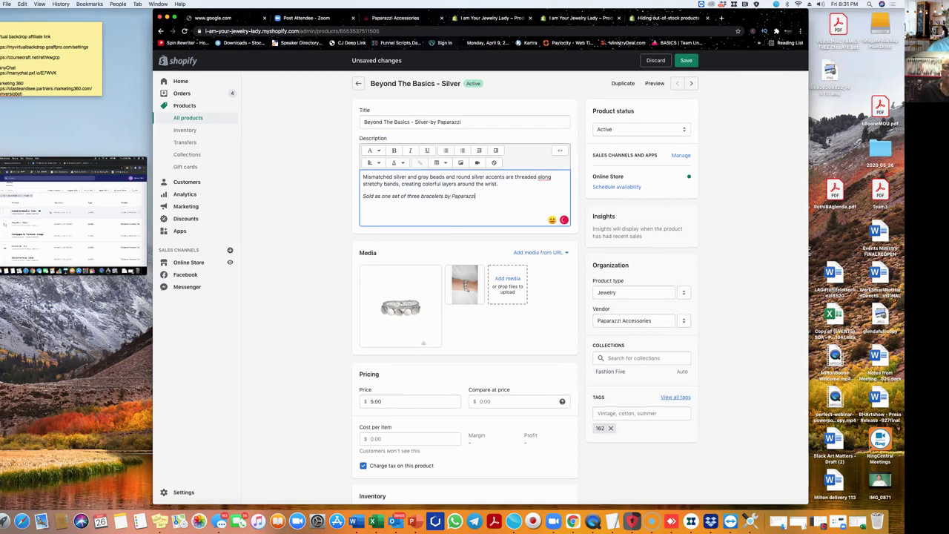
left_click_drag(385, 310, 434, 301)
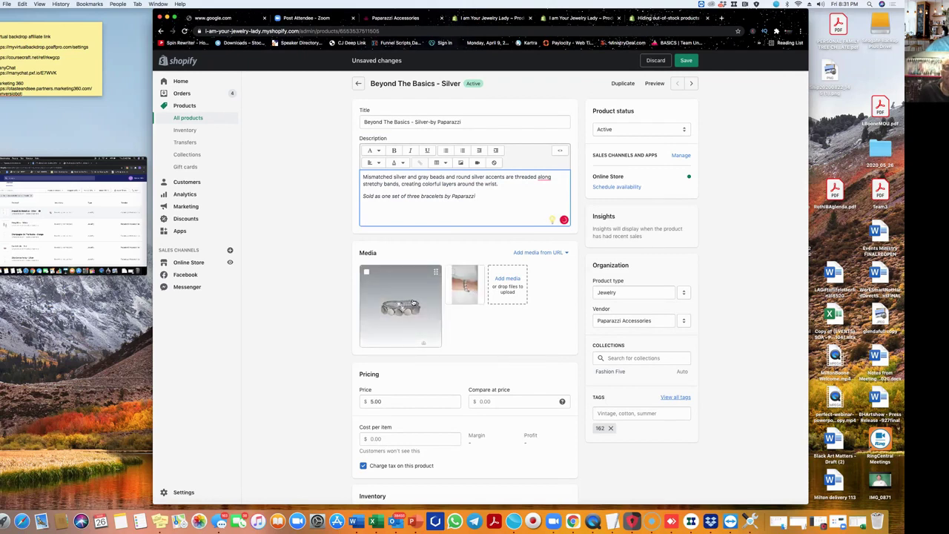
Step: Select the main product photo and set the cost per item to $2.75
left_click(366, 273)
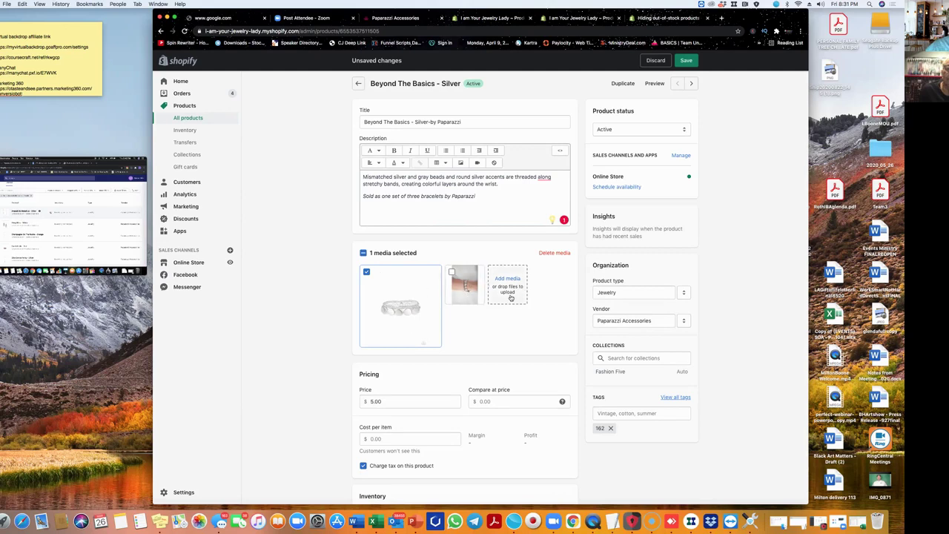
scroll(516, 324, "down", 3)
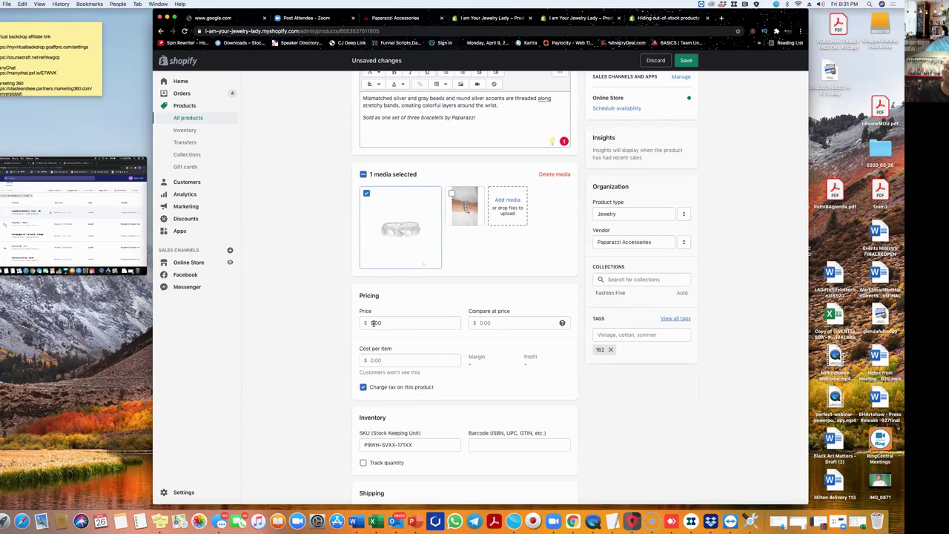
left_click(371, 360)
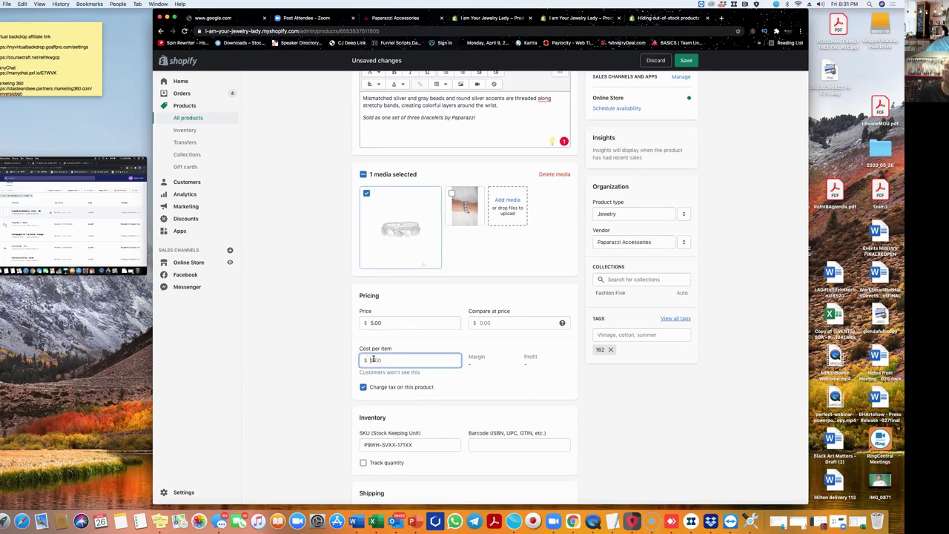
type("2.75")
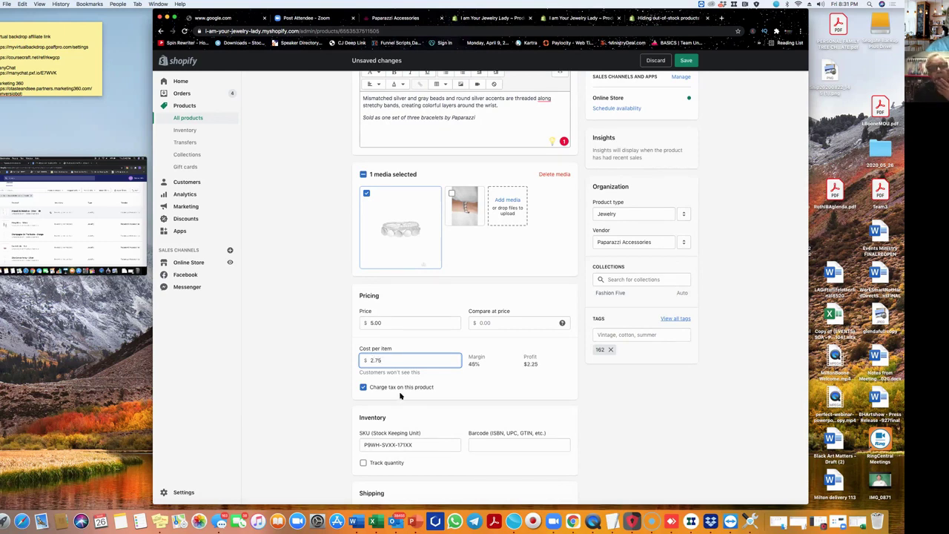
scroll(374, 379, "down", 1)
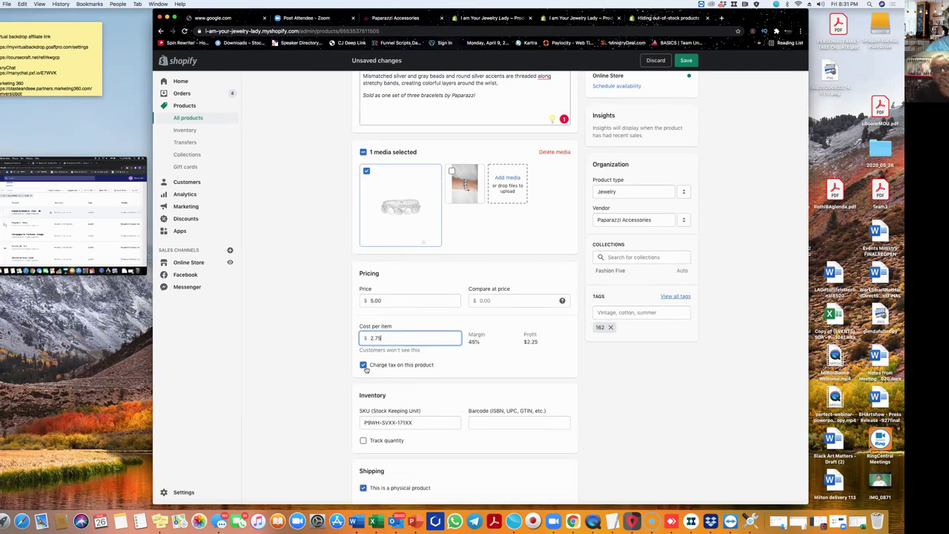
Step: Turn on Track quantity for the silver bracelet
scroll(373, 377, "down", 2)
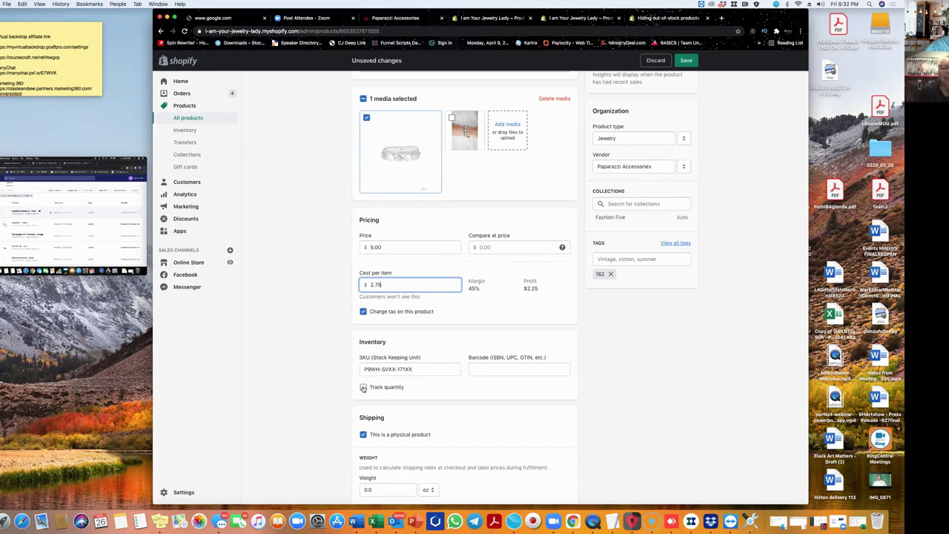
left_click(363, 387)
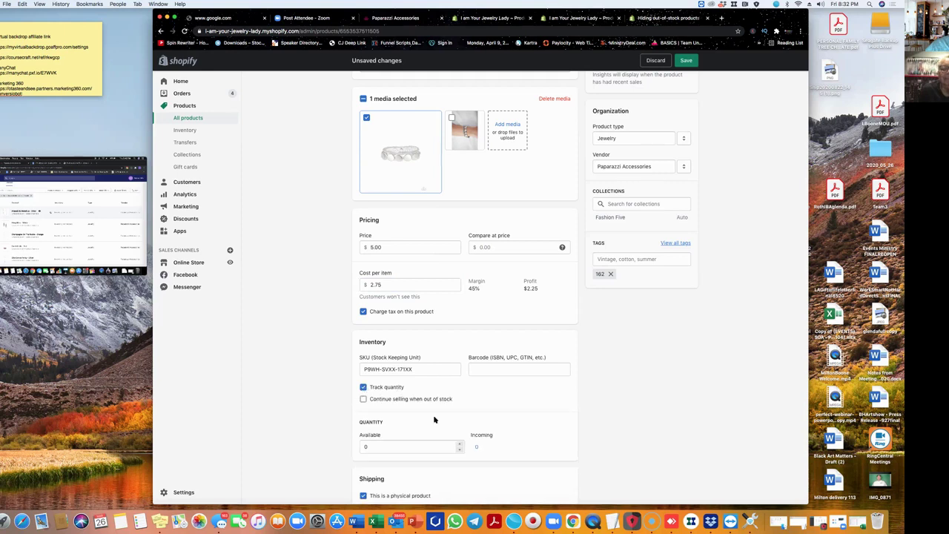
scroll(428, 388, "down", 1)
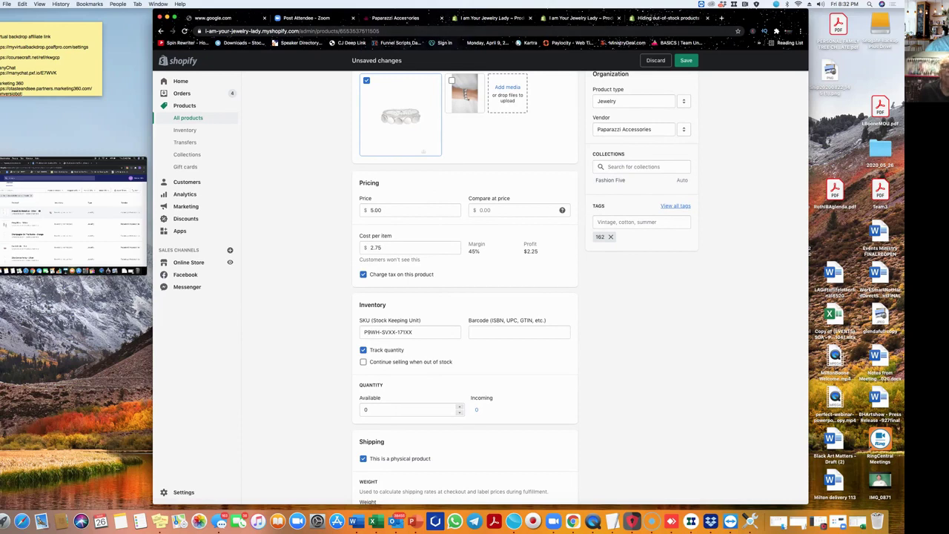
Step: Check the quantity in the Paparazzi order and set Available stock to 2
left_click(396, 18)
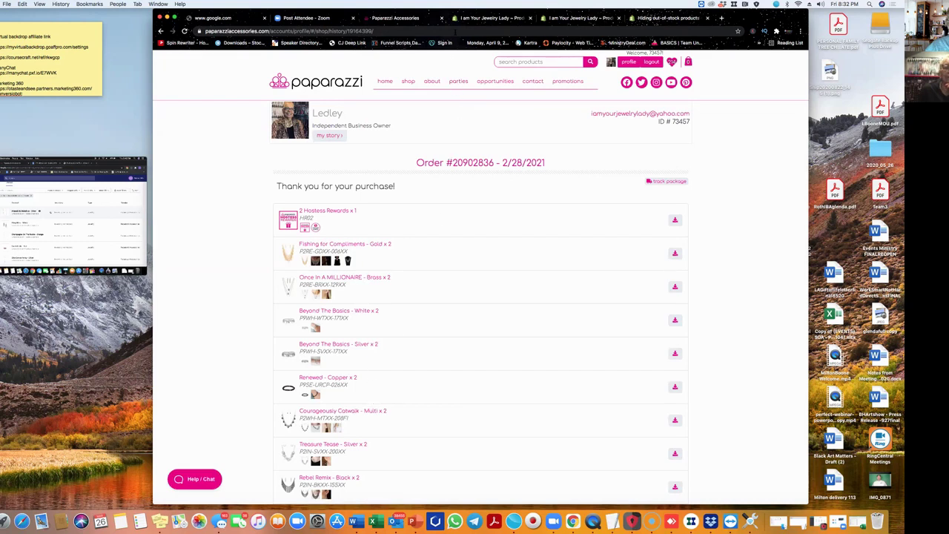
left_click(490, 17)
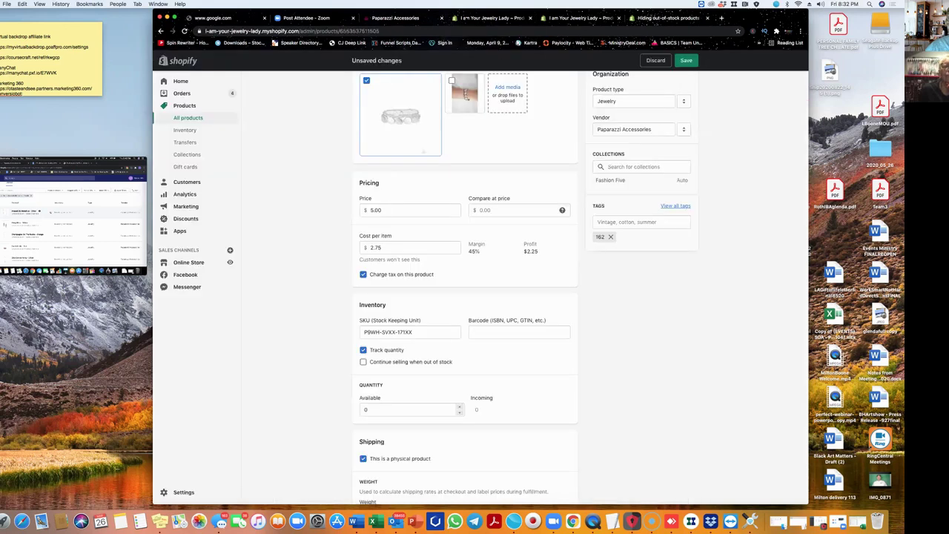
left_click(367, 410)
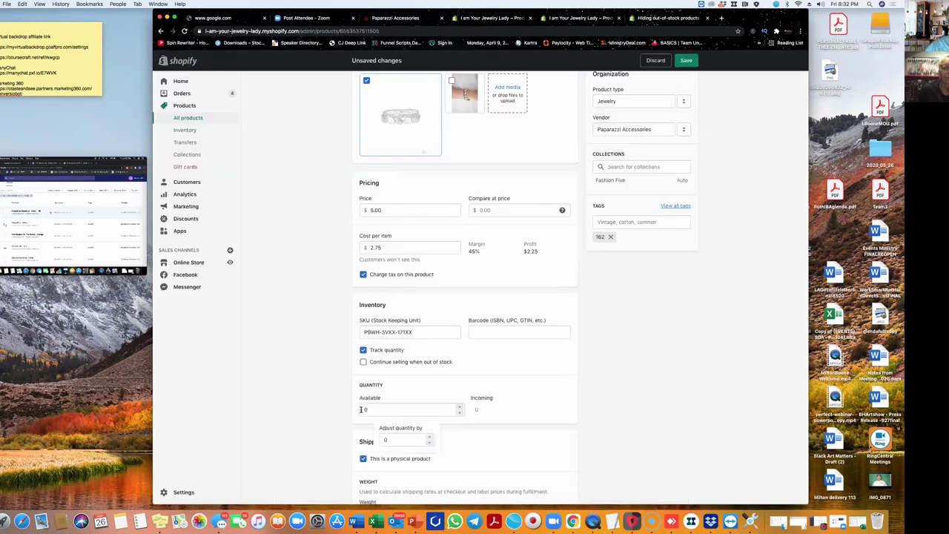
key("BackSpace")
type("2")
scroll(509, 430, "down", 3)
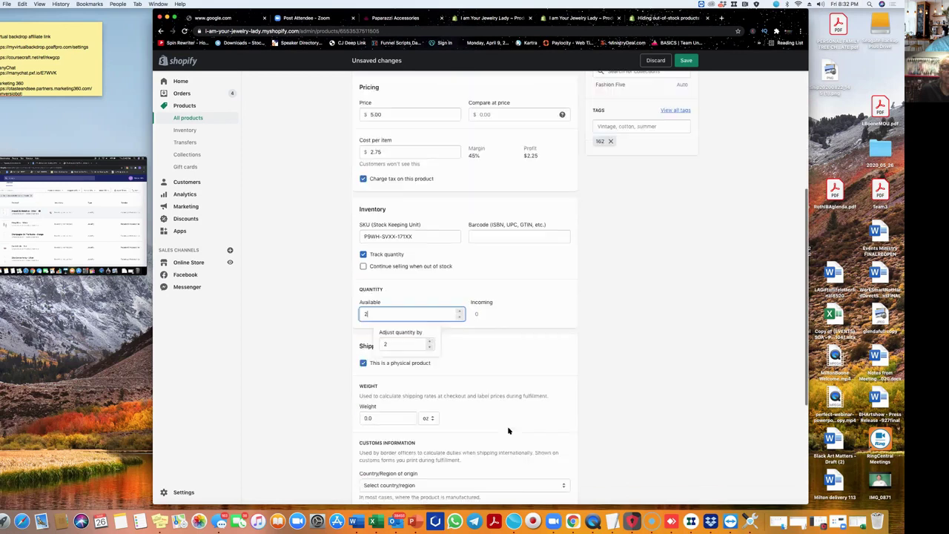
left_click(363, 418)
scroll(622, 401, "down", 1)
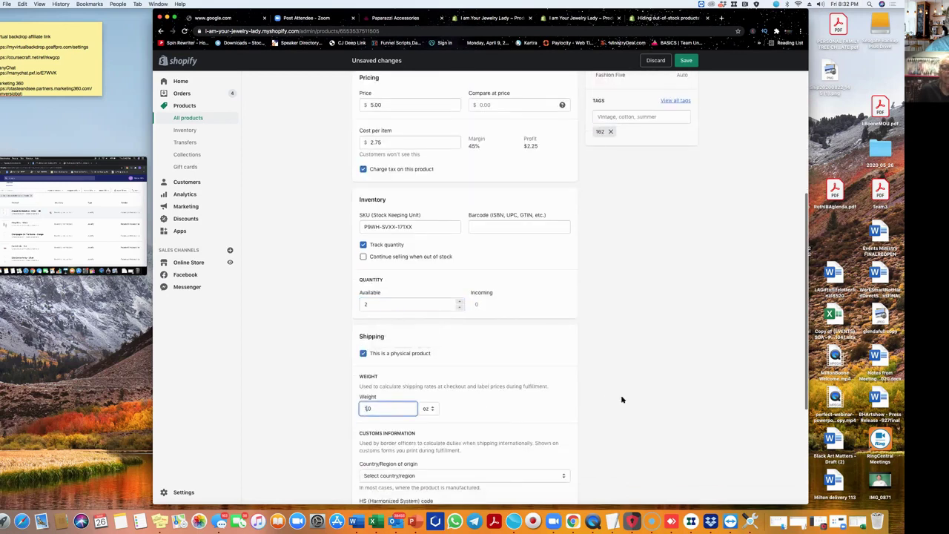
scroll(622, 400, "down", 6)
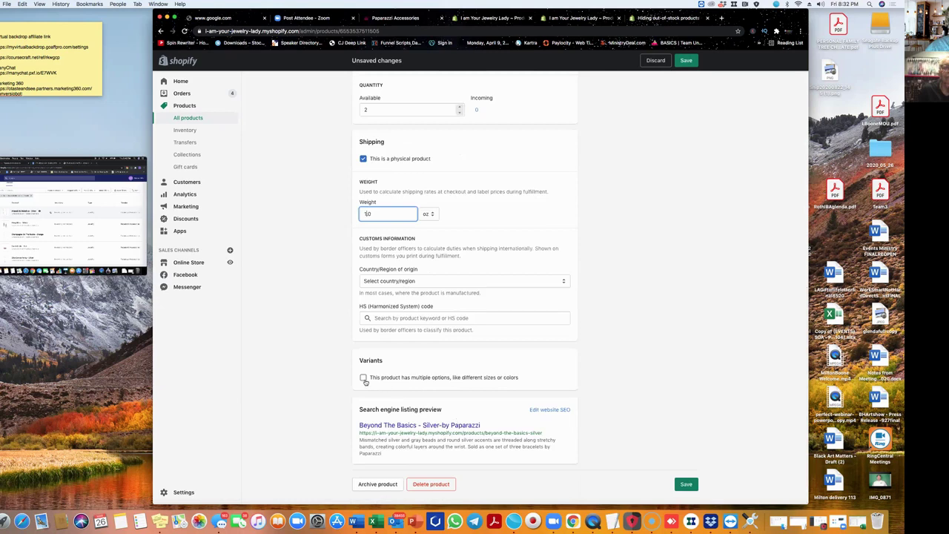
Step: Switch multiple options on and back off so the bracelet stays a single product without variants
left_click(363, 379)
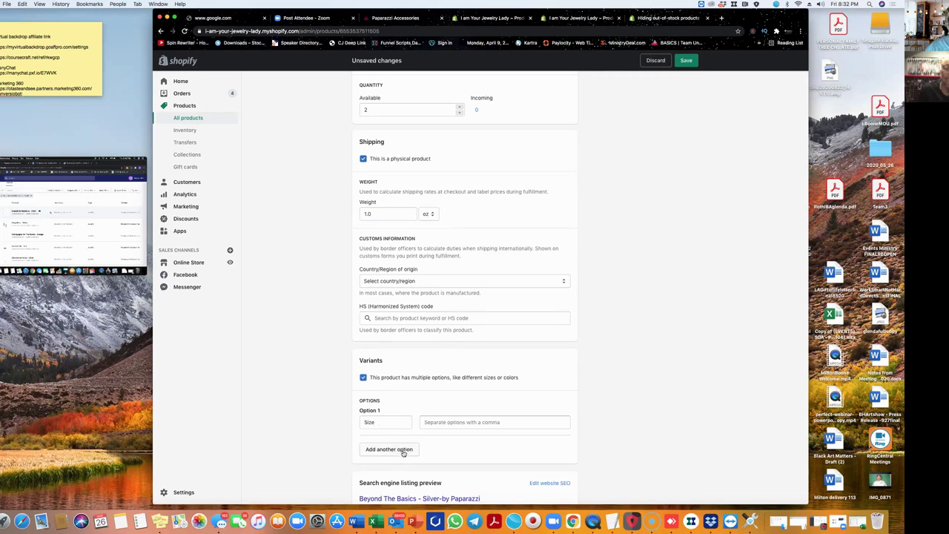
left_click(364, 378)
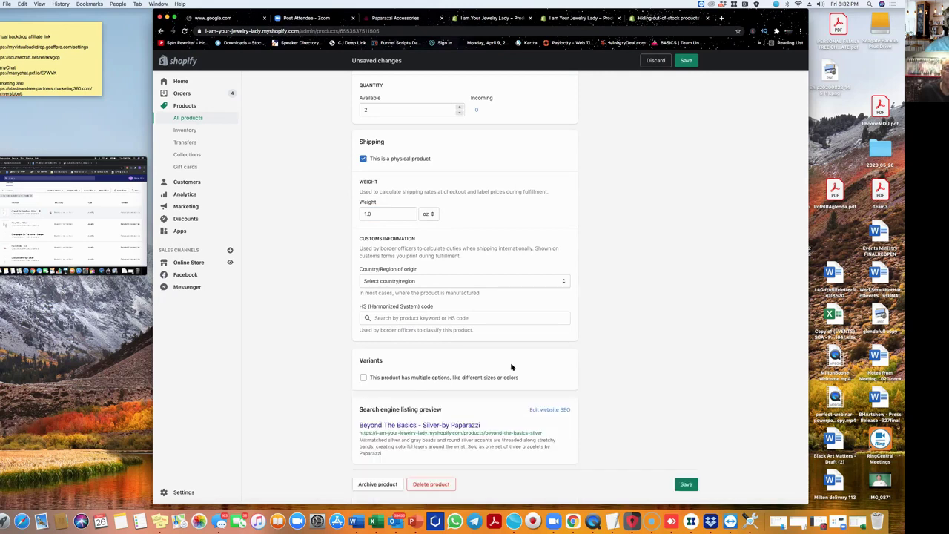
scroll(678, 244, "up", 8)
scroll(675, 243, "up", 5)
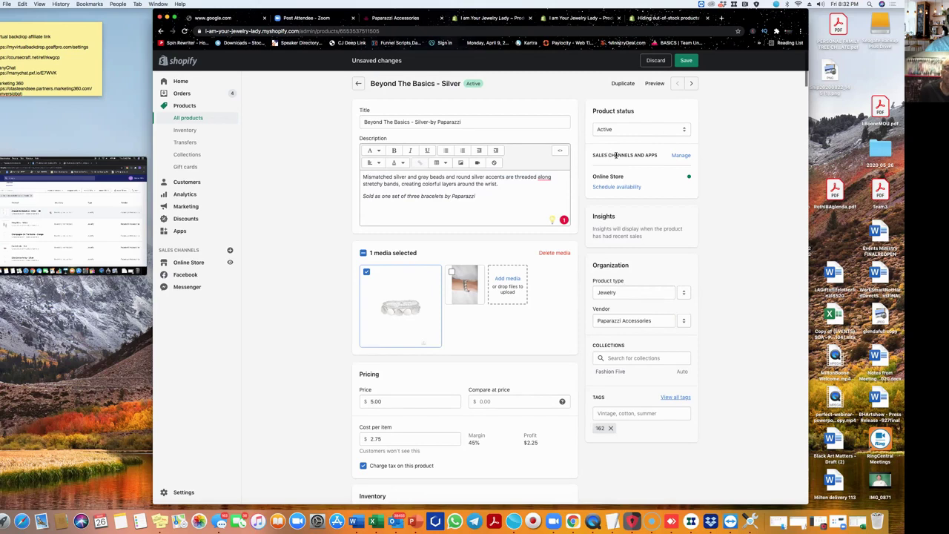
Step: Add the bracelet to the Facebook and Messenger sales channels
left_click(683, 156)
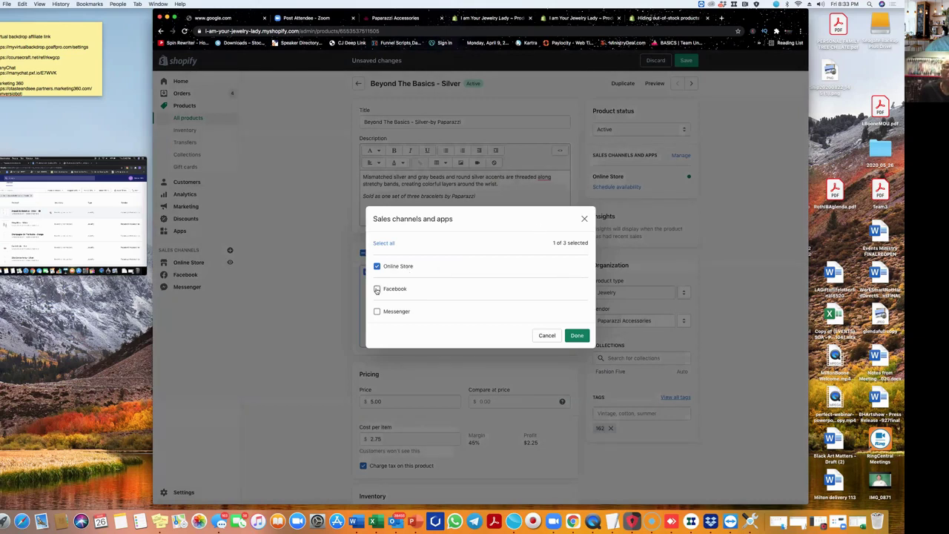
left_click(377, 289)
left_click(377, 311)
left_click(577, 335)
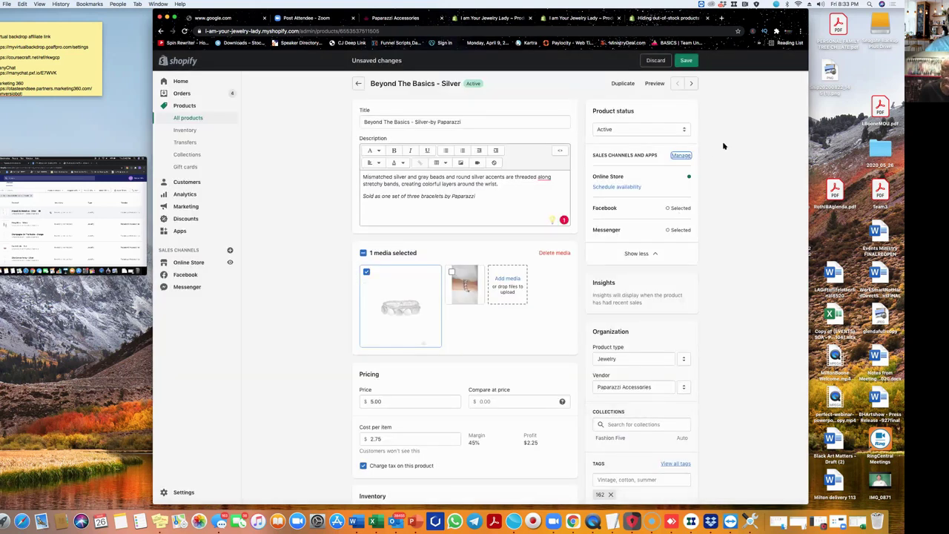
Step: Accept the grammar suggestion so the description reads 'threaded along with'
left_click(545, 177)
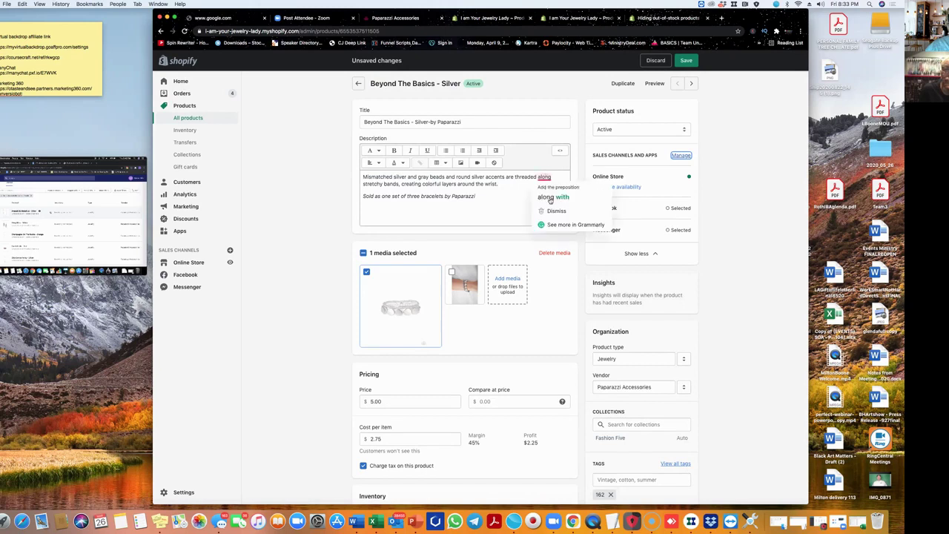
left_click(550, 198)
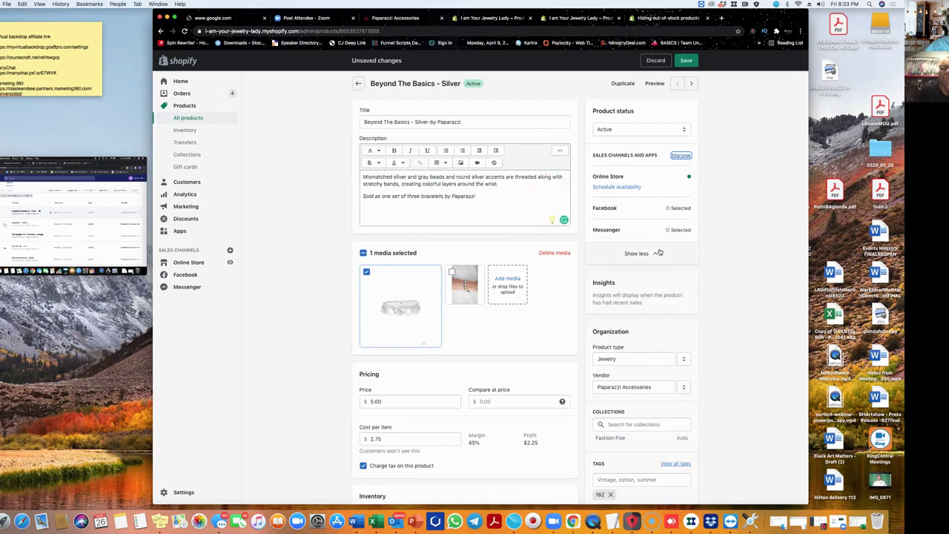
scroll(663, 251, "down", 3)
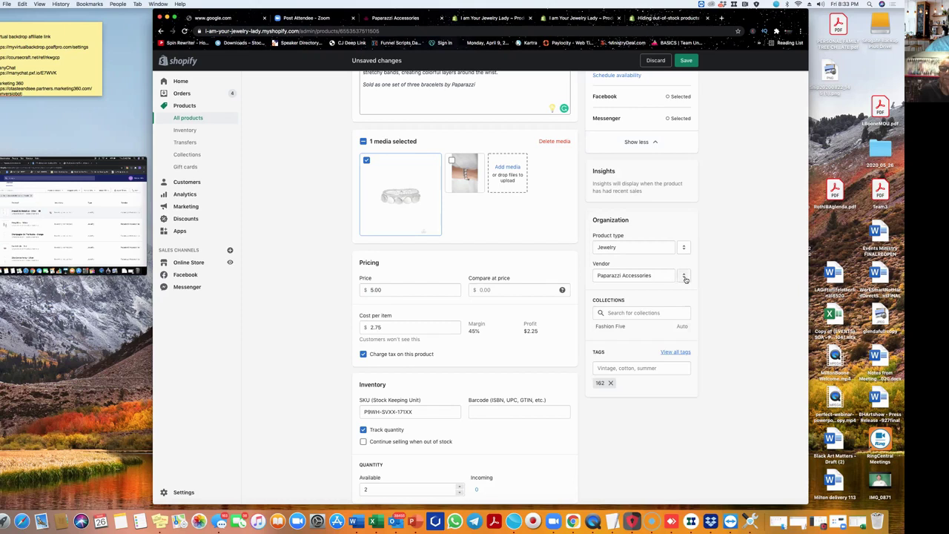
Step: Keep Paparazzi Accessories as vendor and look up the Home page collection
left_click(684, 277)
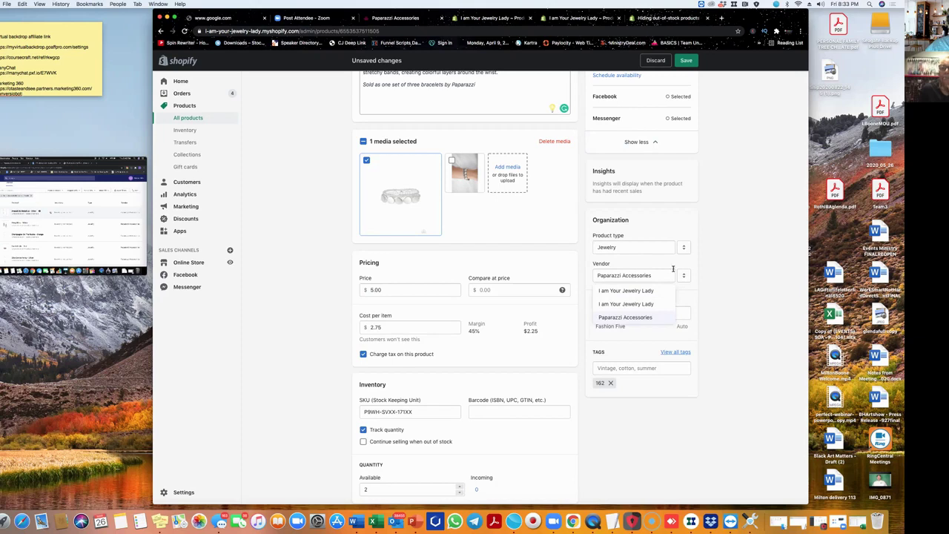
left_click(731, 261)
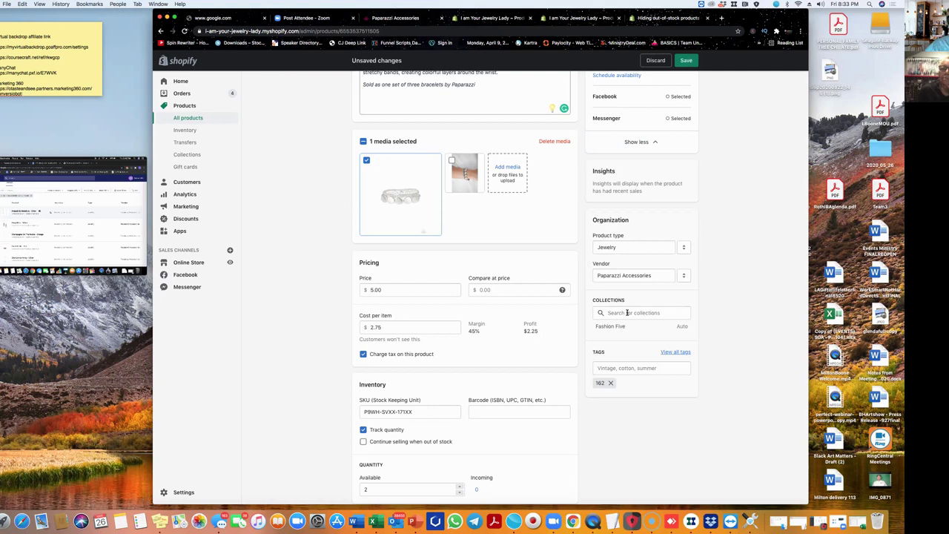
left_click(627, 312)
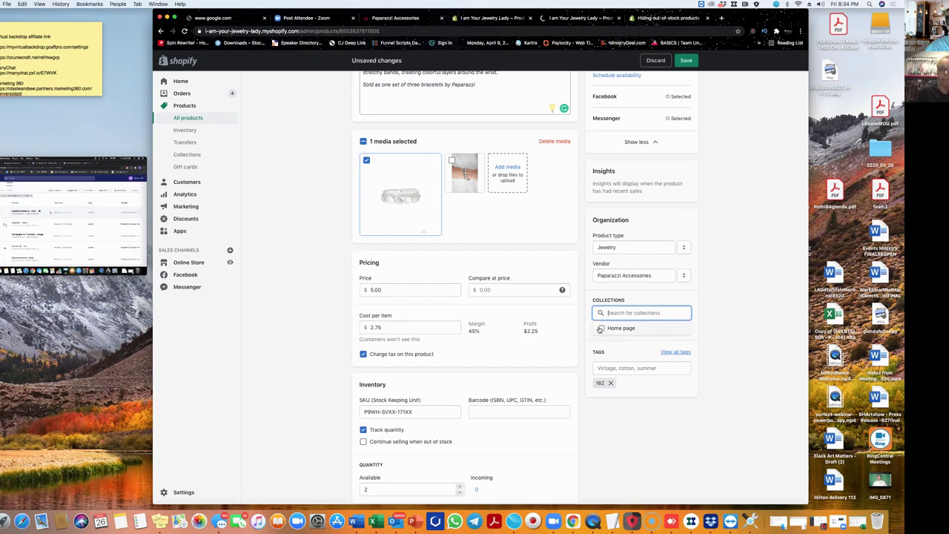
left_click(600, 329)
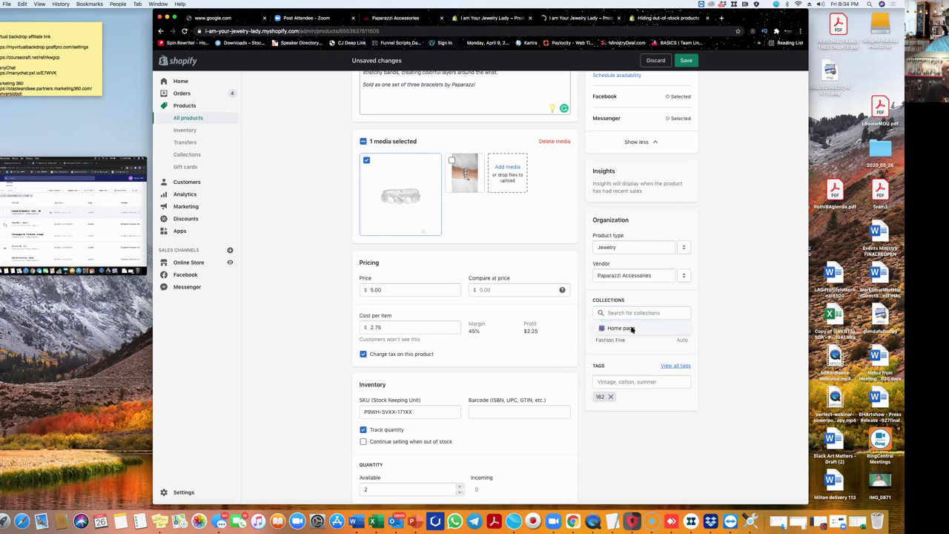
scroll(627, 327, "down", 2)
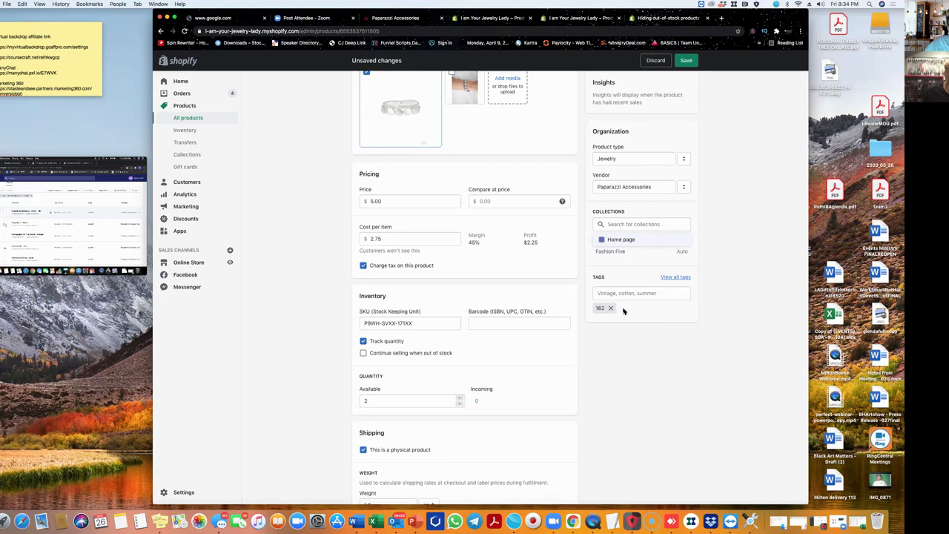
scroll(631, 336, "down", 2)
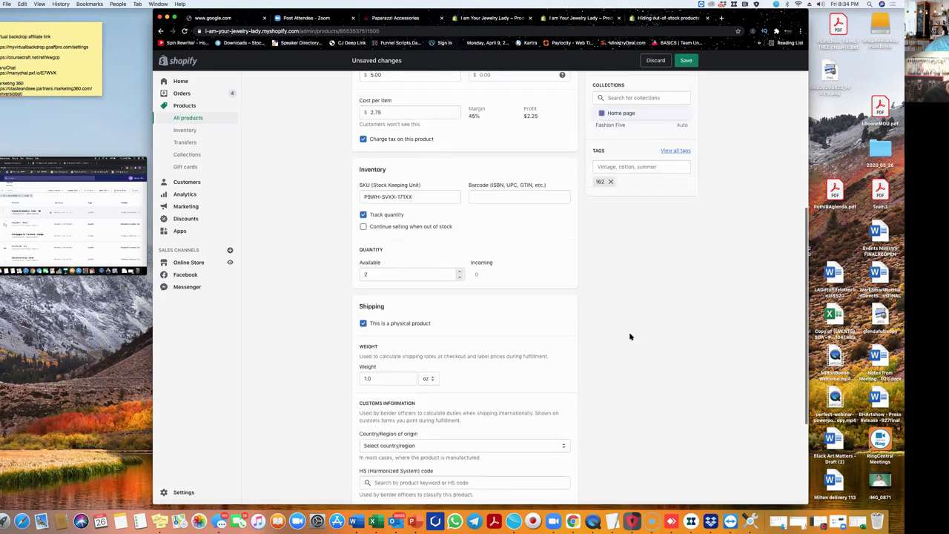
scroll(631, 336, "up", 5)
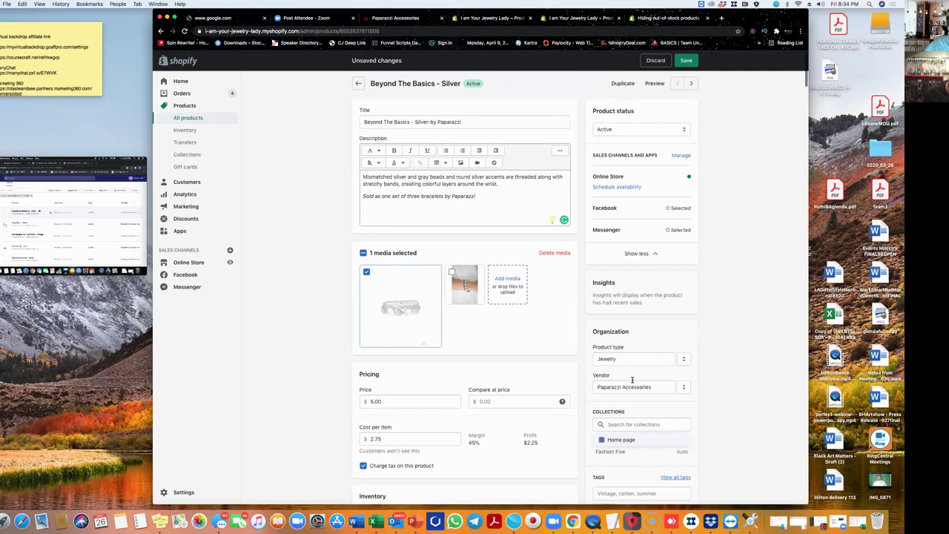
scroll(638, 387, "down", 3)
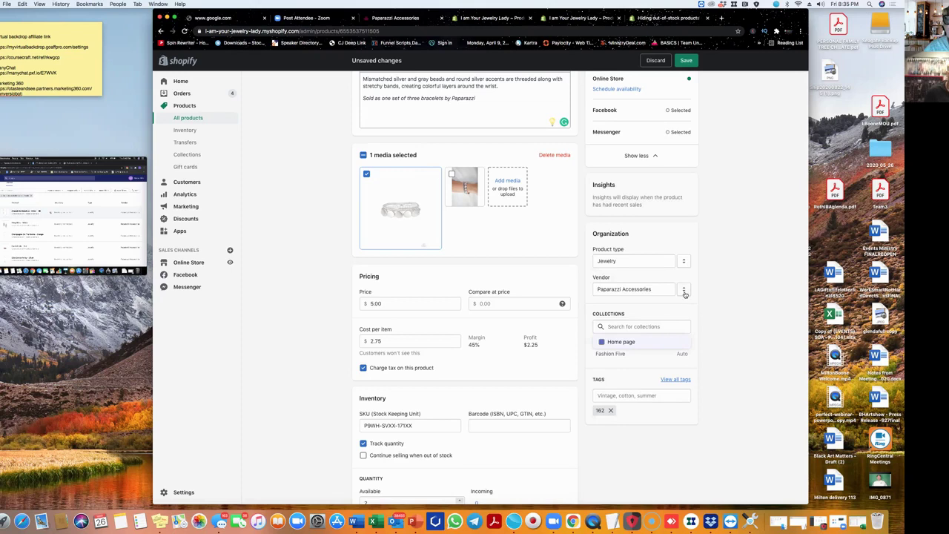
Step: Save the Beyond The Basics - Silver edits and return to the filtered product list
scroll(684, 288, "up", 1)
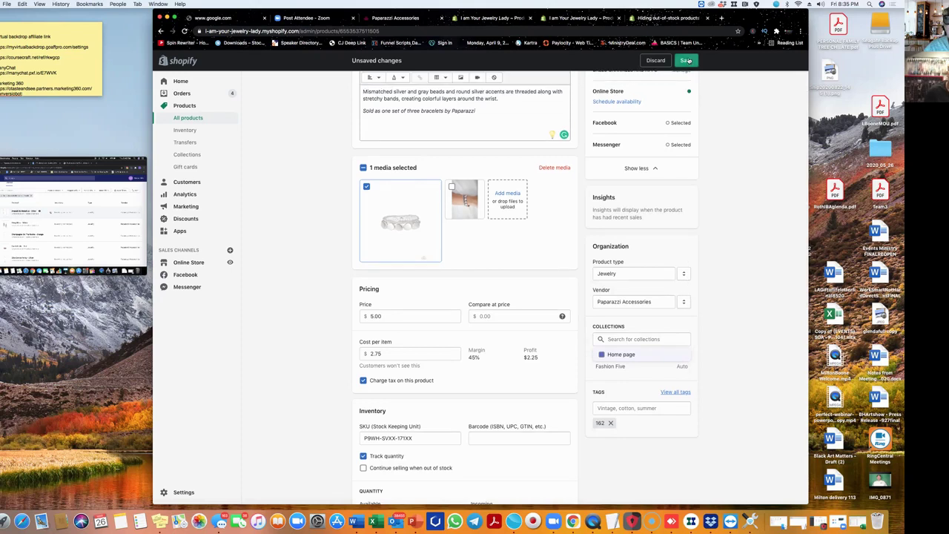
left_click(686, 60)
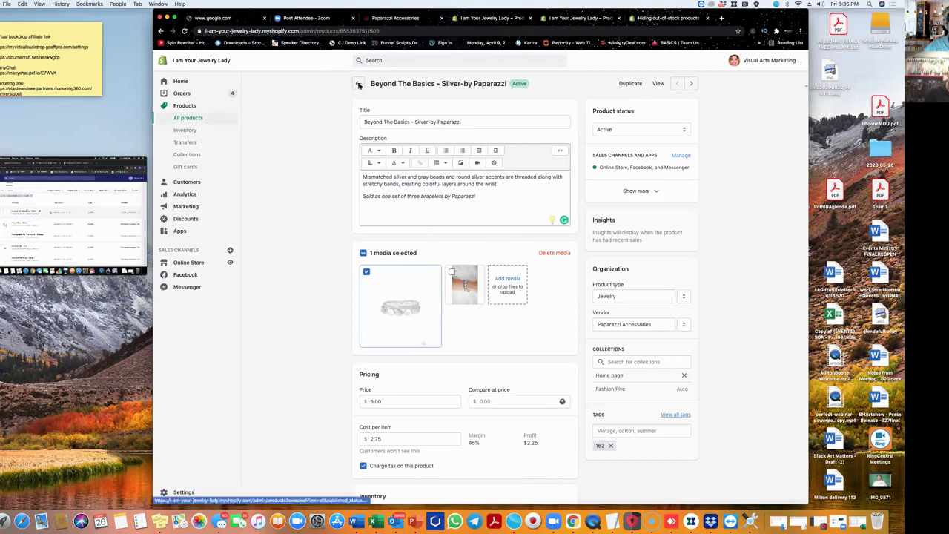
left_click(359, 86)
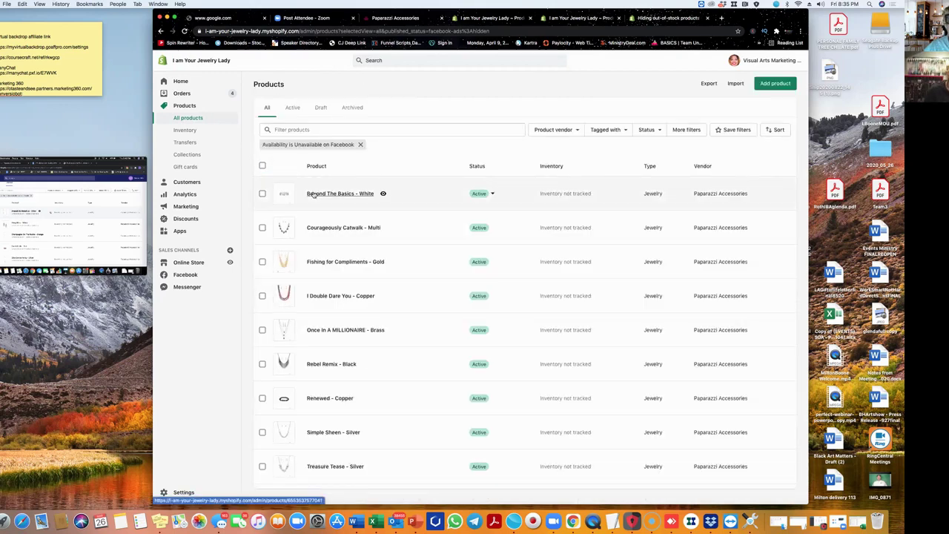
Step: On Beyond The Basics - White, append 'by Paparazzi' to the title and 'by Paparazzi Jewelry Accessories' to the description
left_click(323, 194)
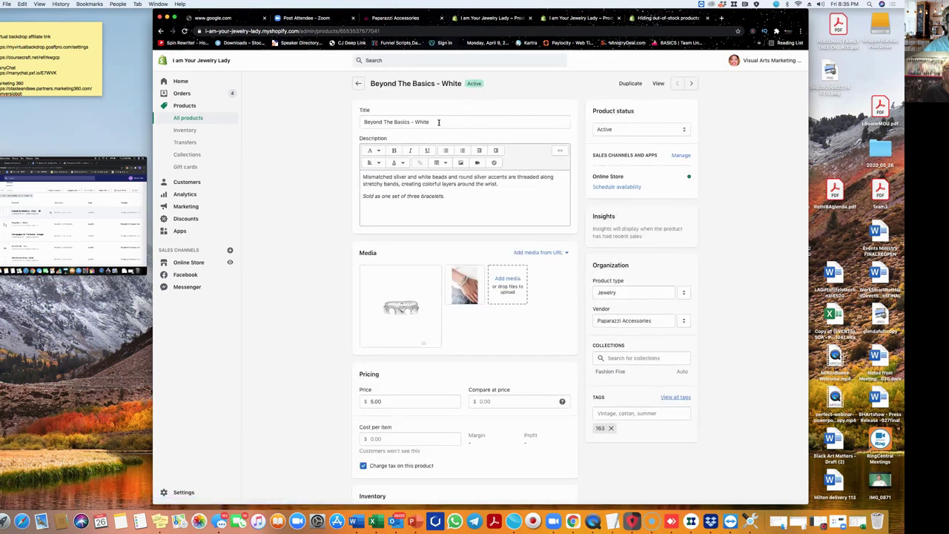
left_click(438, 123)
type("b")
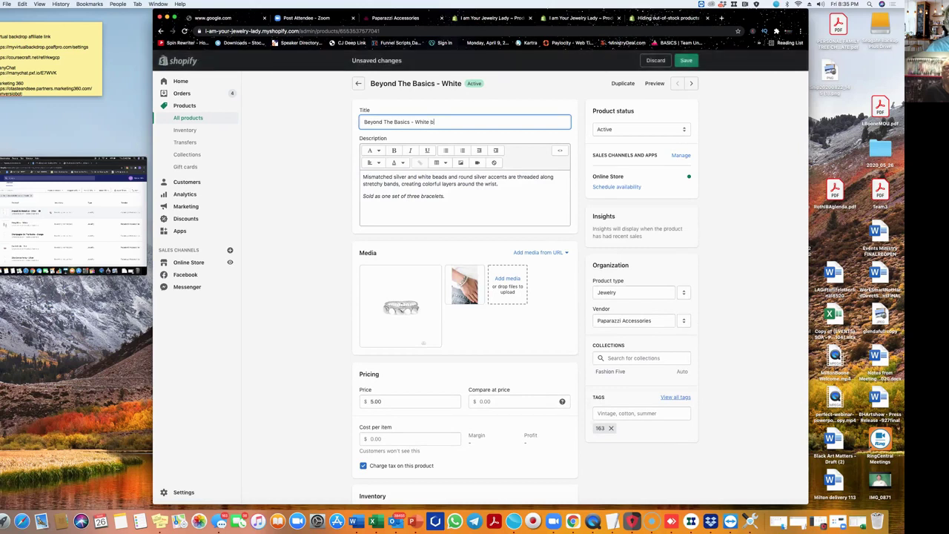
type("y Paparazzi")
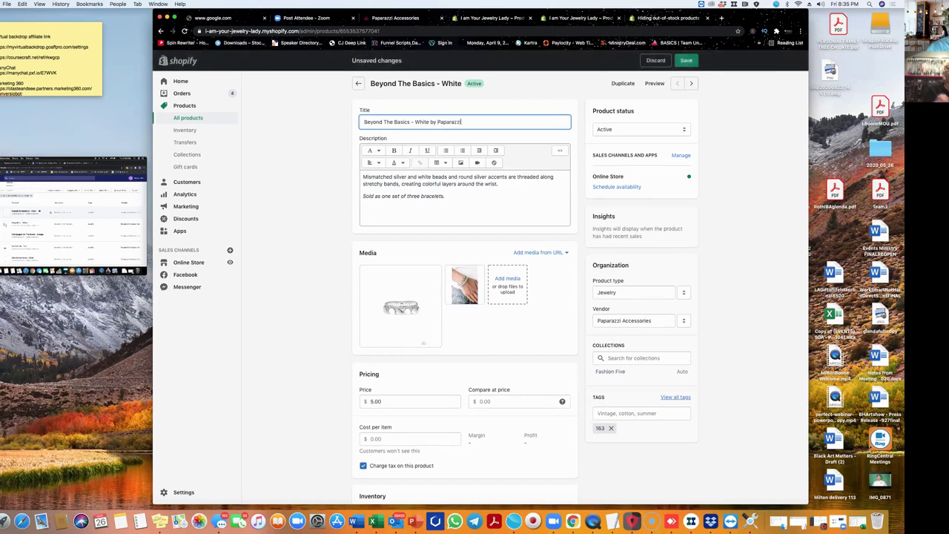
left_click(449, 196)
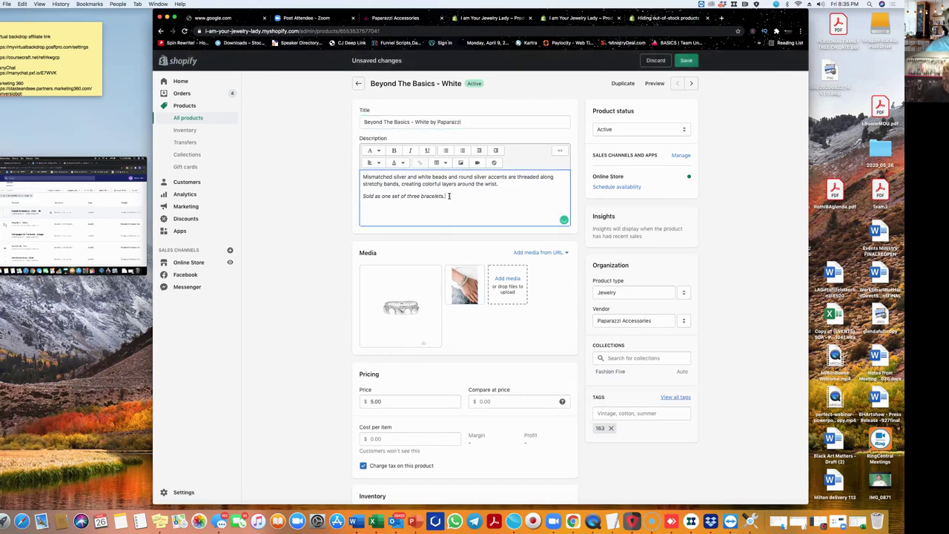
key("BackSpace")
type("bu")
type(" Paparazzi")
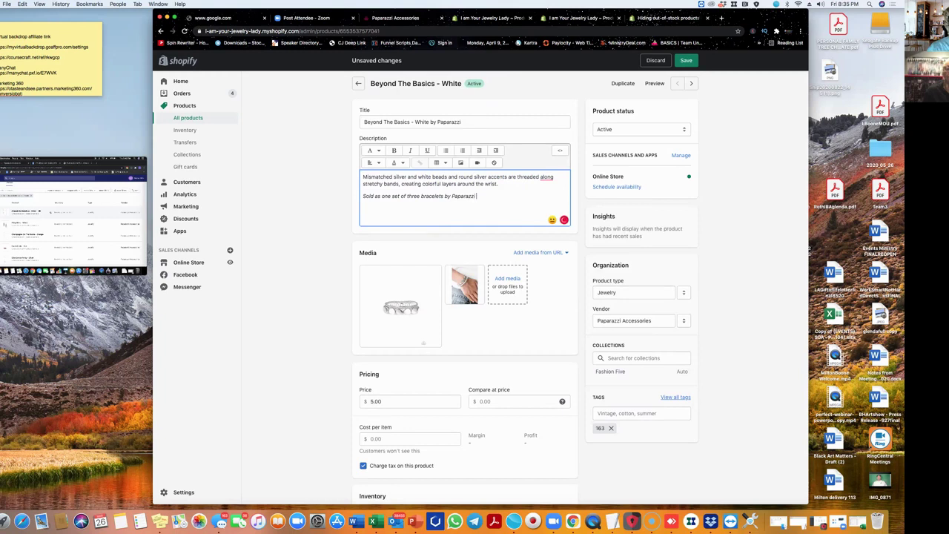
type(" Jewelry Accessories")
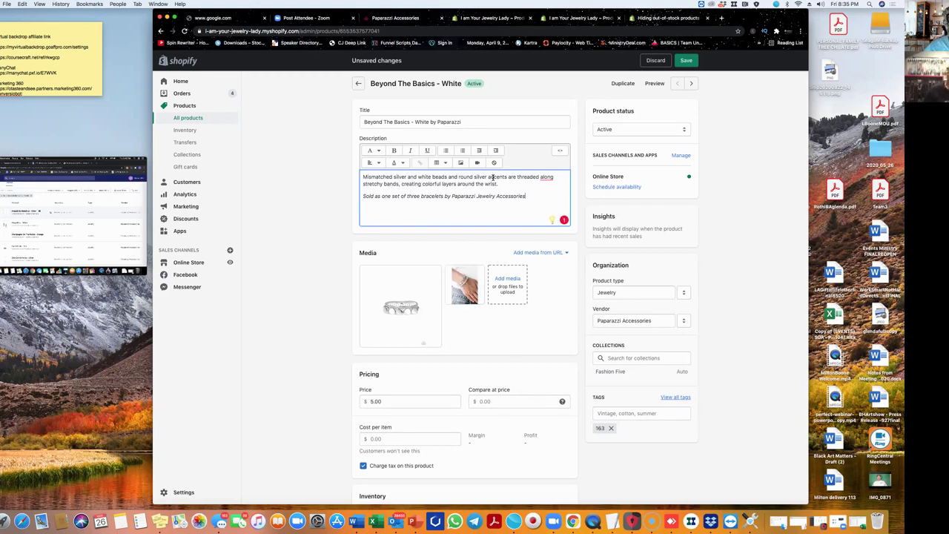
Step: Leave the White bracelet unsaved and open Courageously Catwalk - Multi at the end of its title
left_click(357, 84)
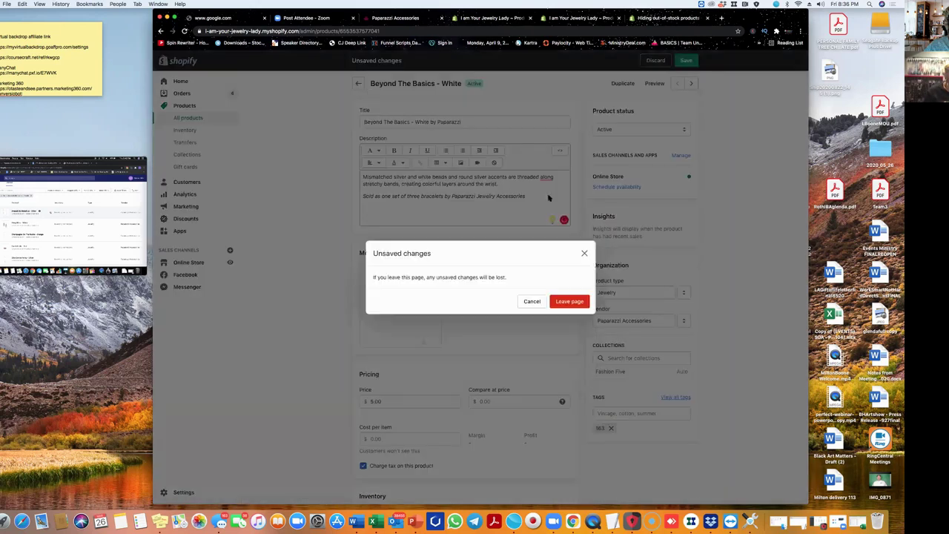
left_click(570, 302)
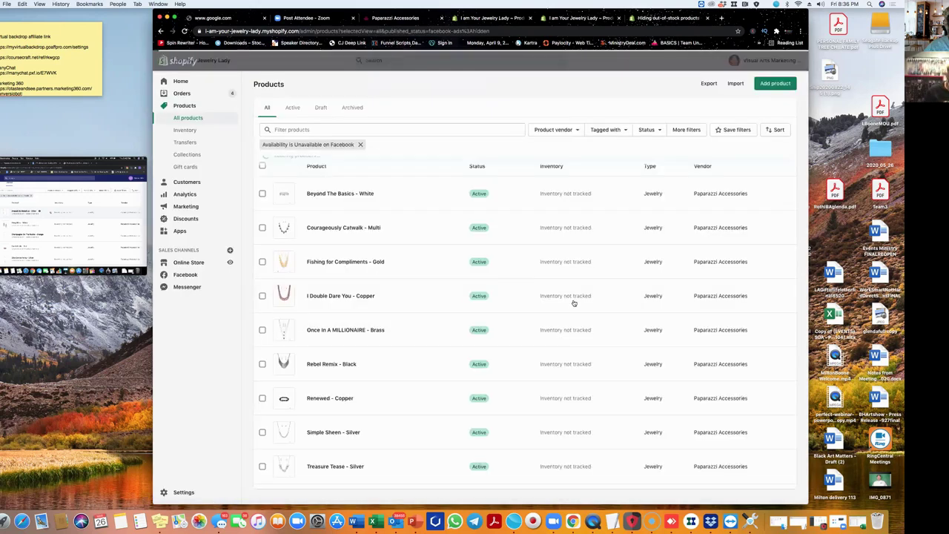
left_click(327, 229)
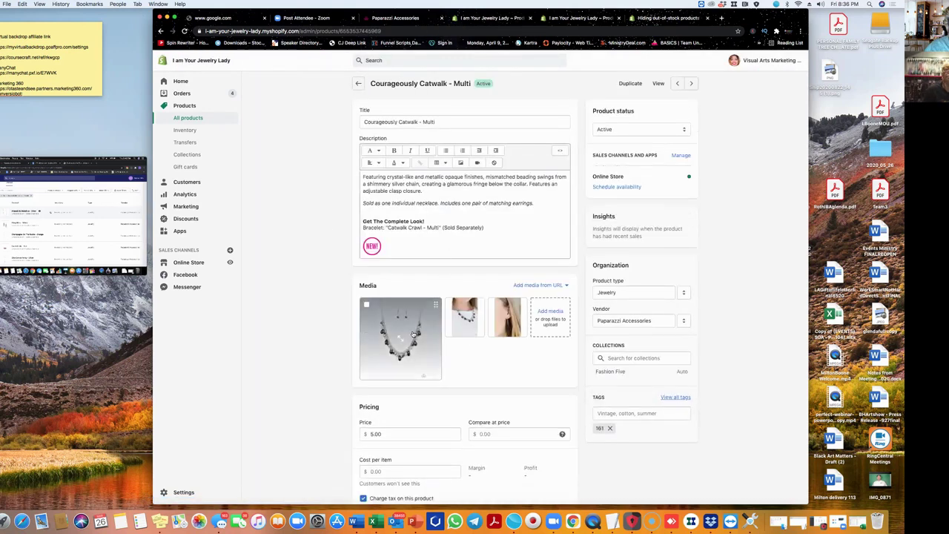
left_click(435, 123)
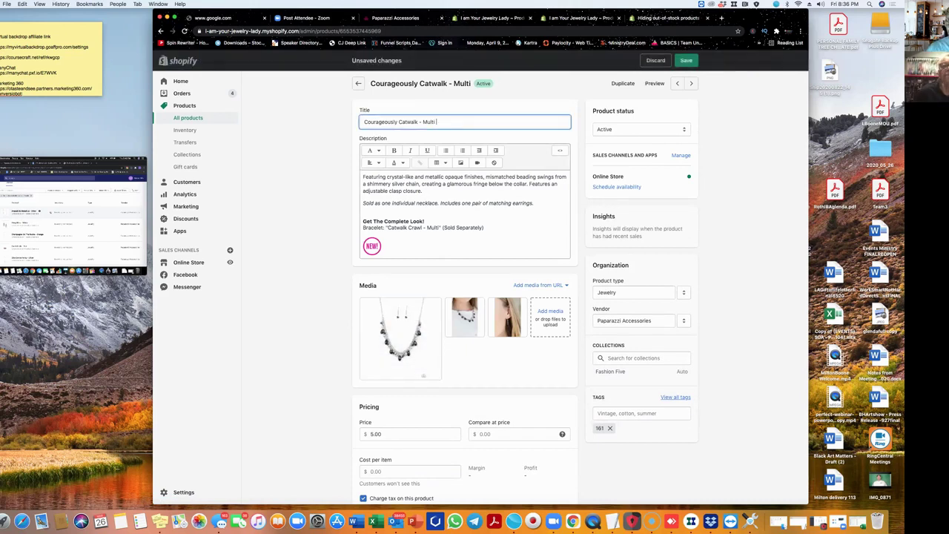
Step: Append 'Necklace and Earrings by Paparazzi' to the title and 'by Paparazzi Jewelry' after 'earrings' in the description
type("by")
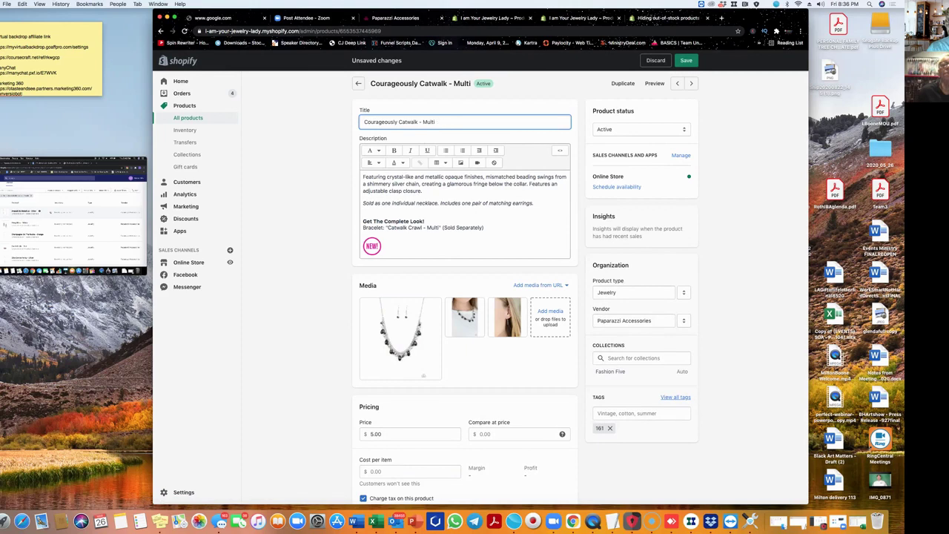
key("BackSpace")
type("Ne")
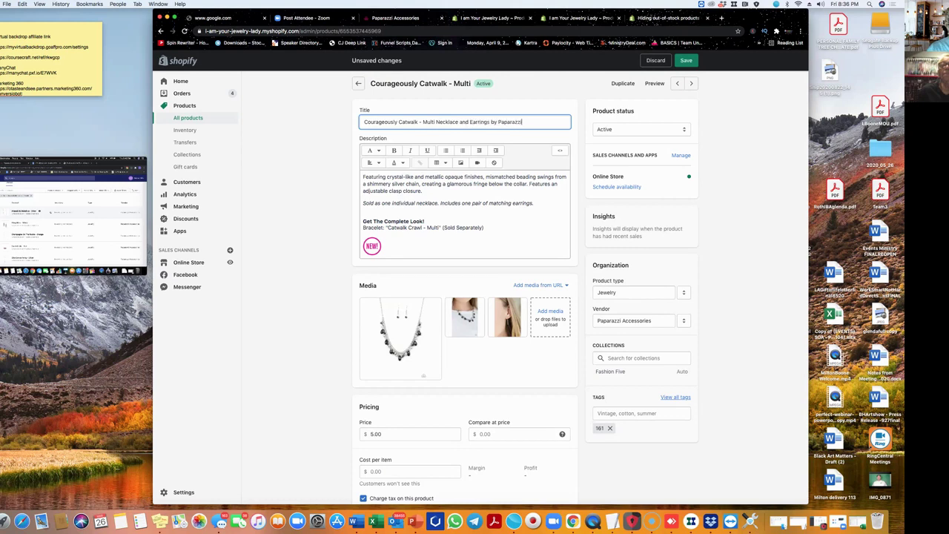
left_click(538, 202)
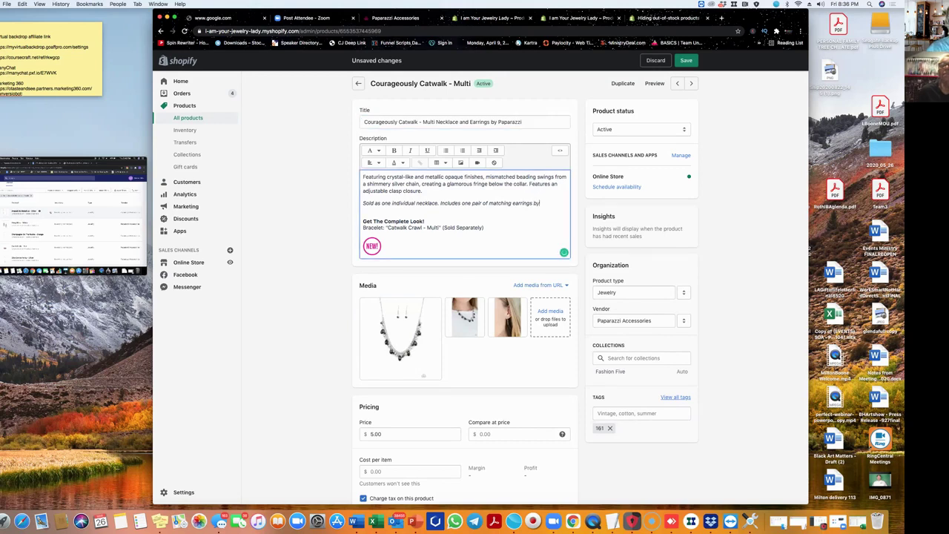
type("by Paparazzi J")
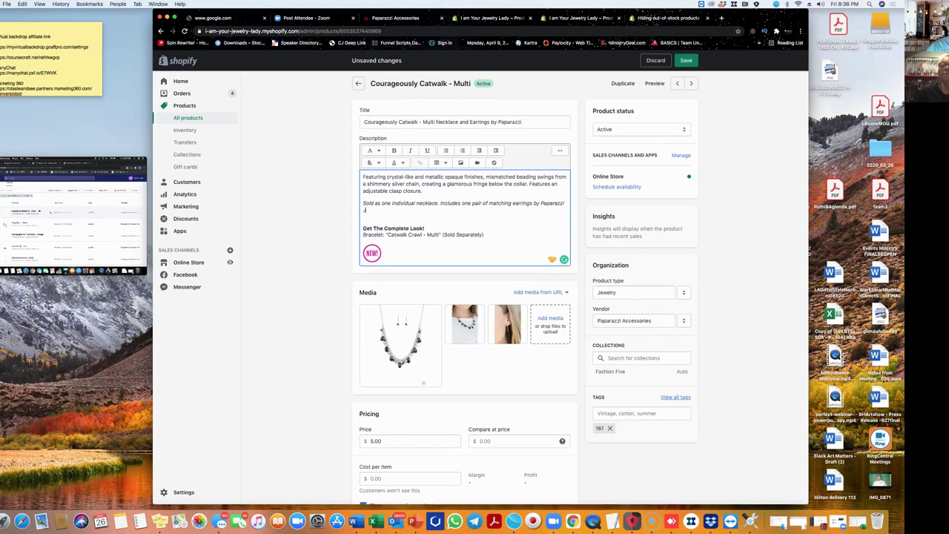
type("ewelry")
Step: Set the necklace's cost per item to $2.75, giving 45% margin and $2.25 profit
left_click(368, 312)
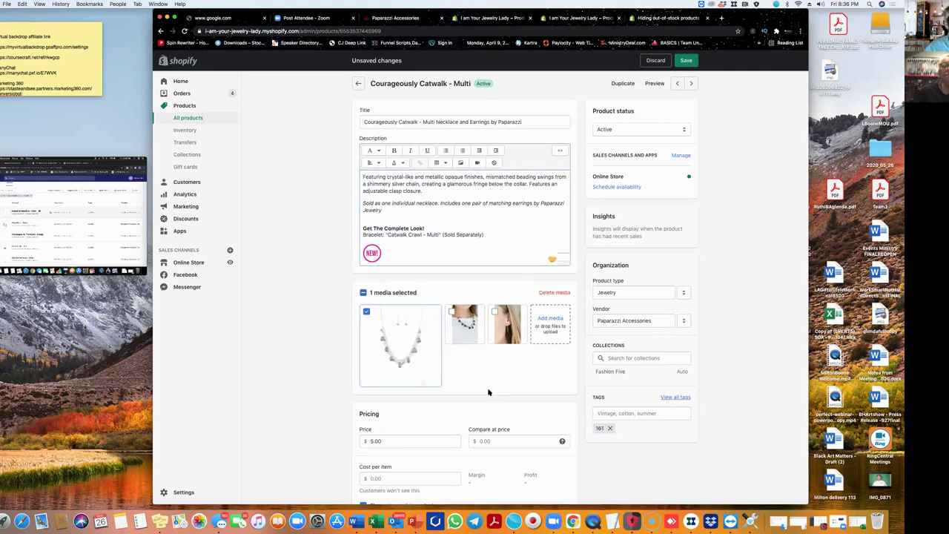
scroll(490, 393, "down", 2)
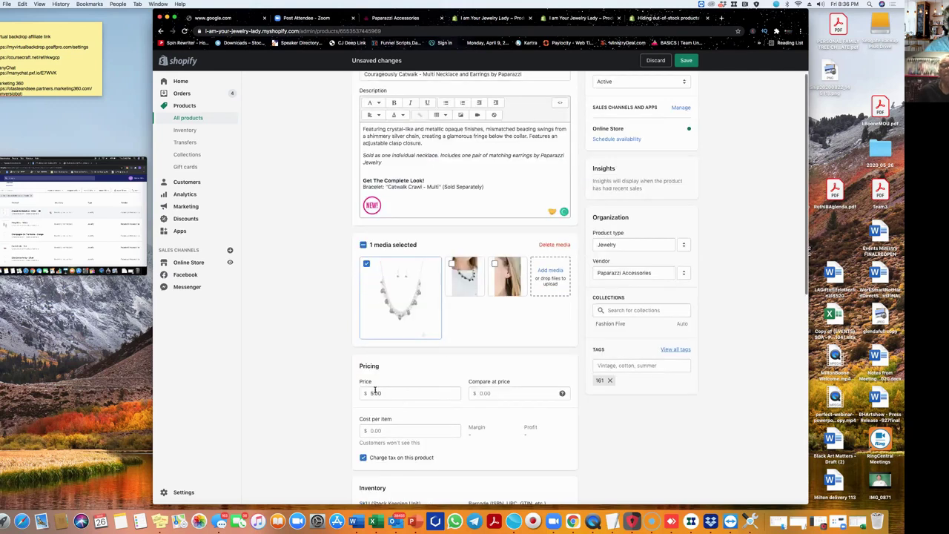
left_click(370, 431)
type("2.75")
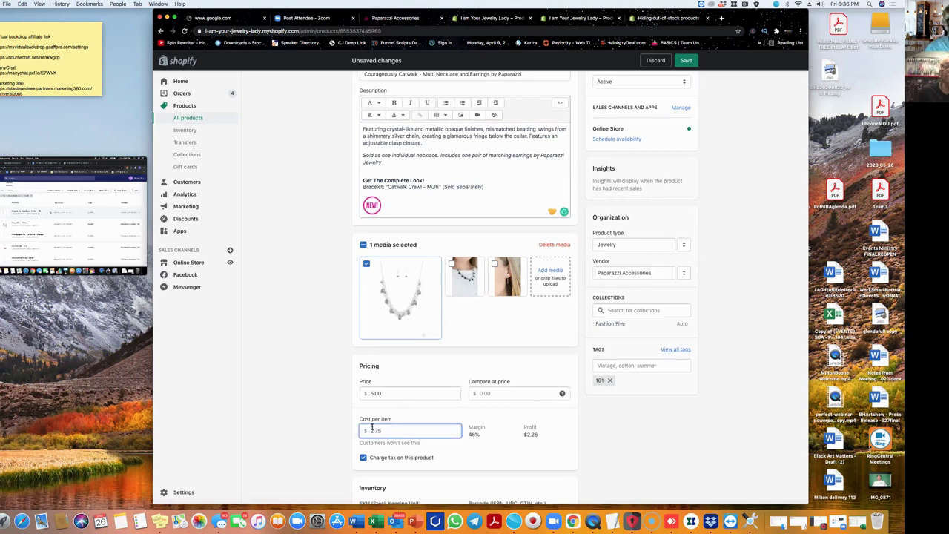
scroll(372, 428, "down", 5)
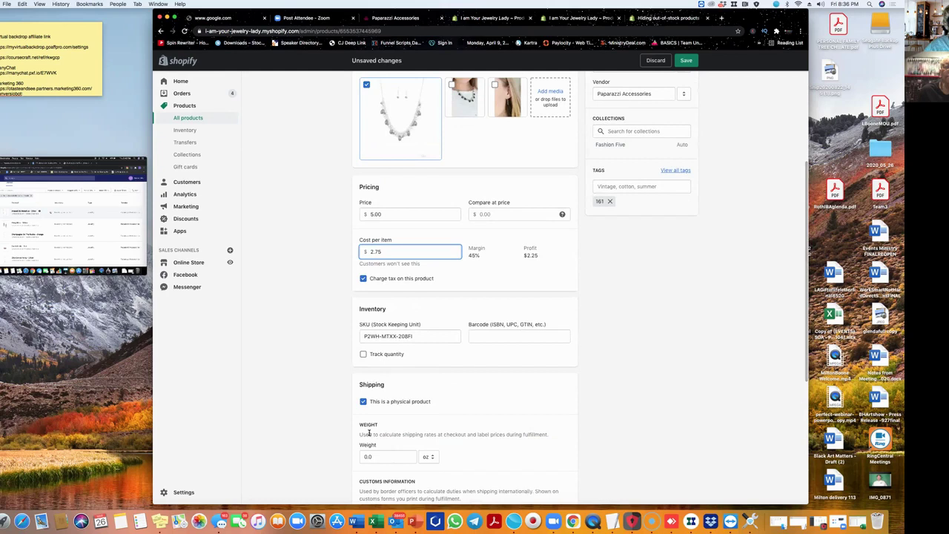
Step: Enter the 1.0 oz shipping weight and return to the top of the product
left_click(364, 457)
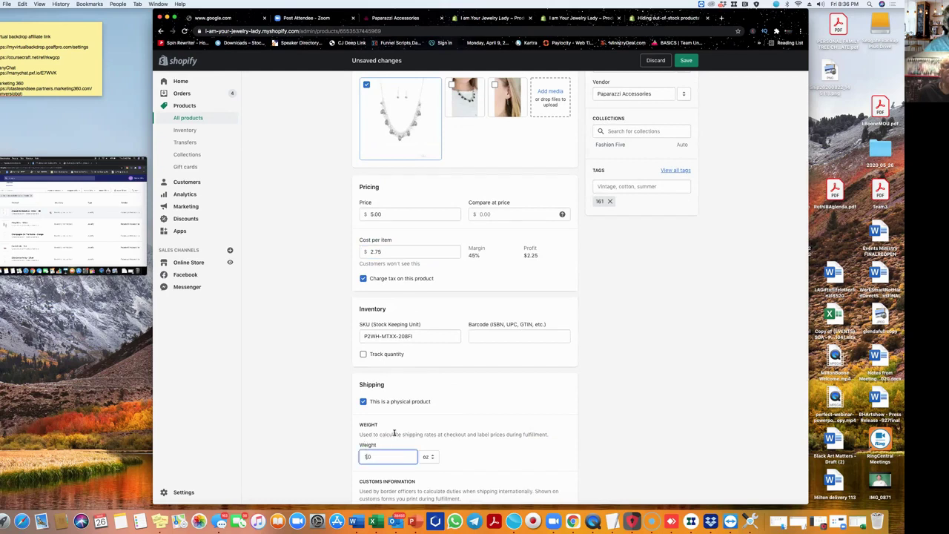
scroll(395, 436, "down", 3)
scroll(394, 434, "down", 3)
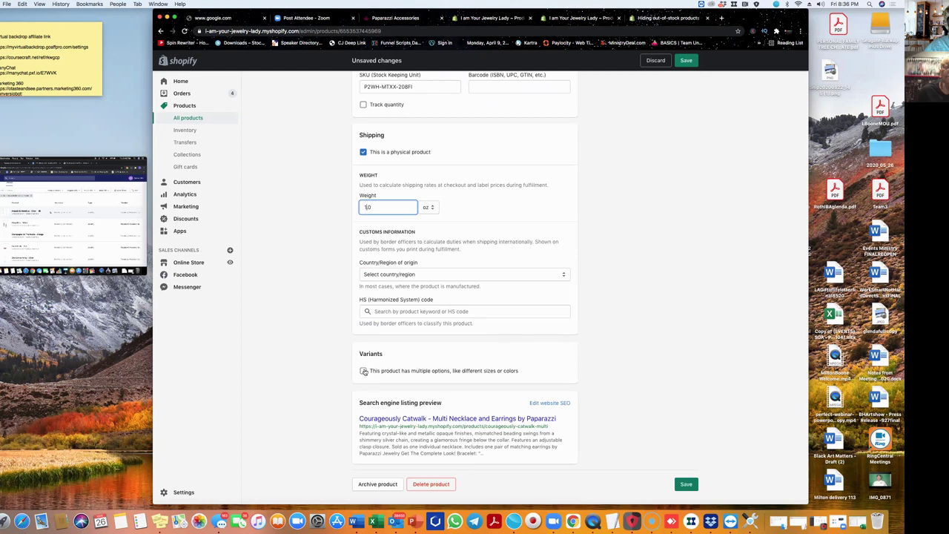
scroll(436, 387, "up", 5)
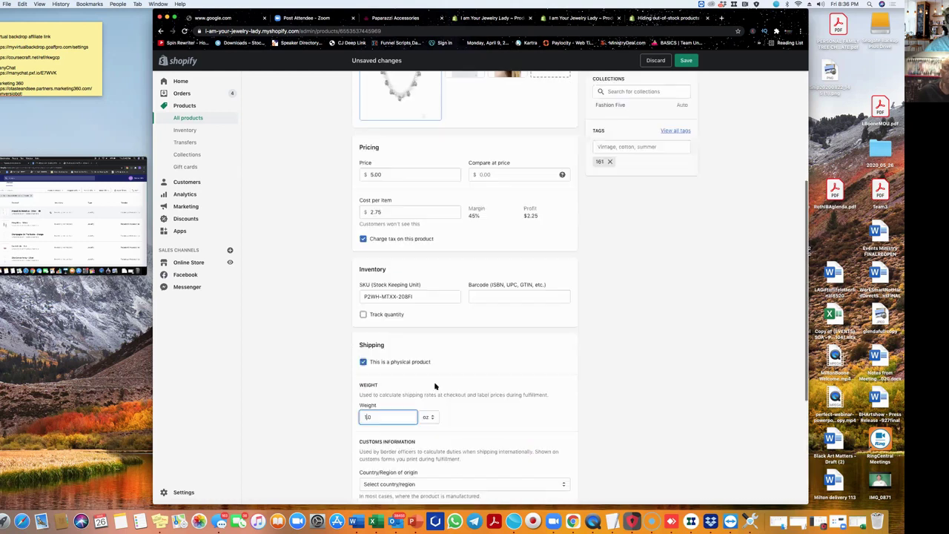
scroll(435, 386, "up", 6)
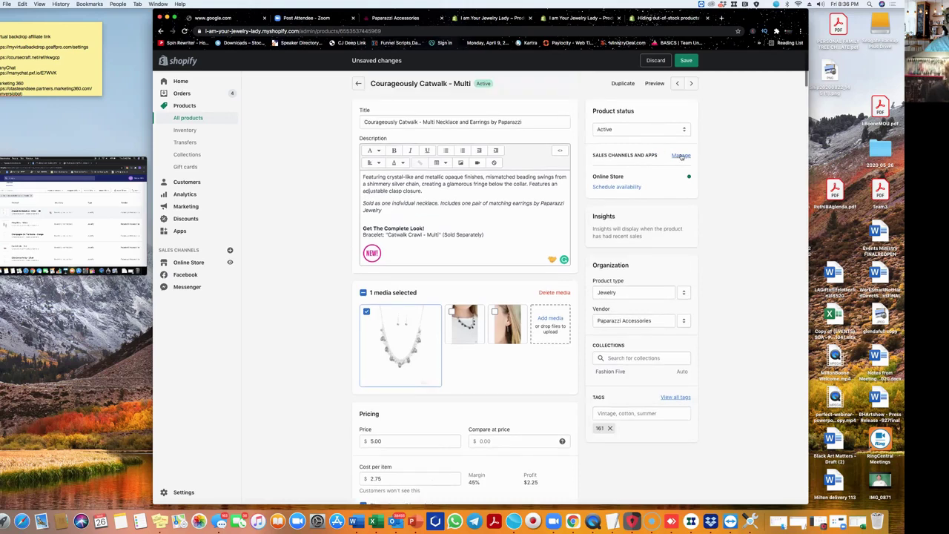
Step: Add Courageously Catwalk to the Facebook and Messenger sales channels
left_click(681, 156)
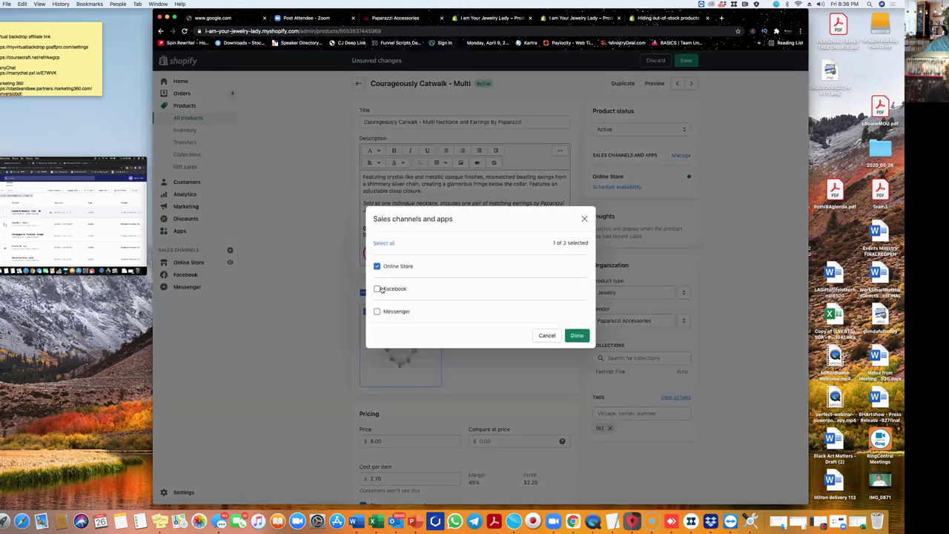
left_click(380, 290)
left_click(377, 311)
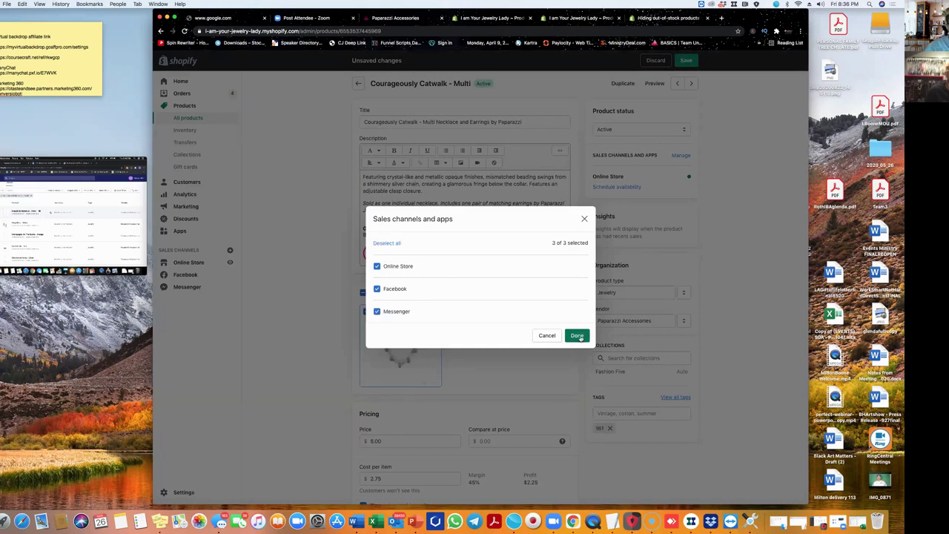
left_click(578, 335)
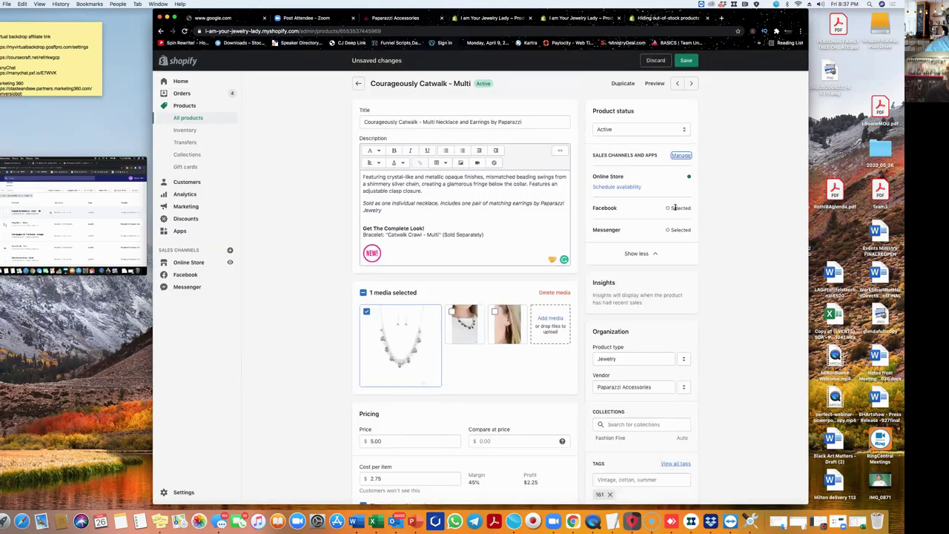
Step: Add the product to the Home page collection
scroll(626, 314, "down", 1)
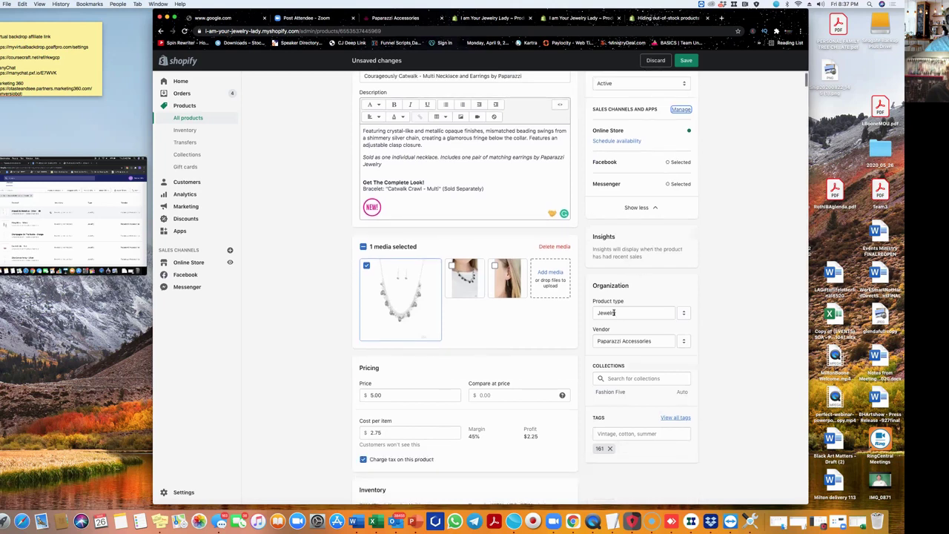
scroll(614, 312, "down", 1)
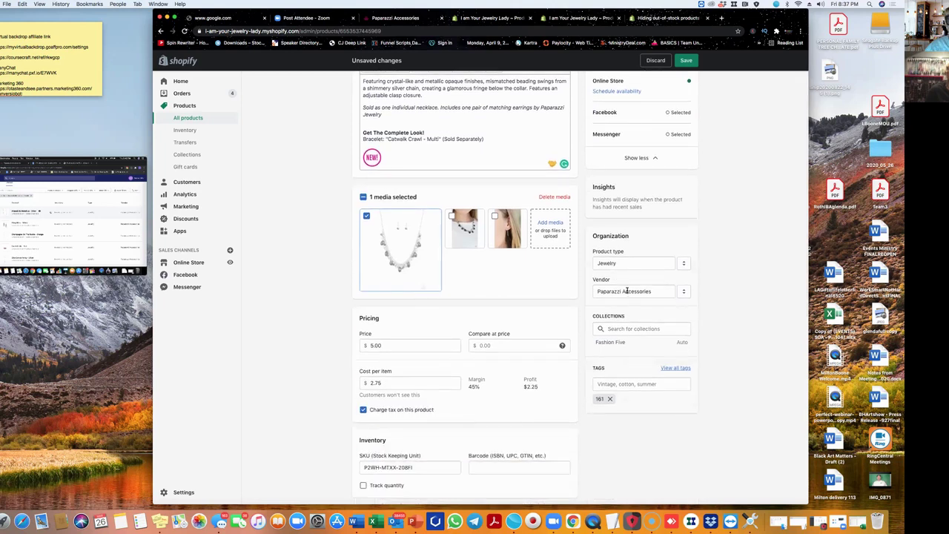
scroll(627, 291, "down", 1)
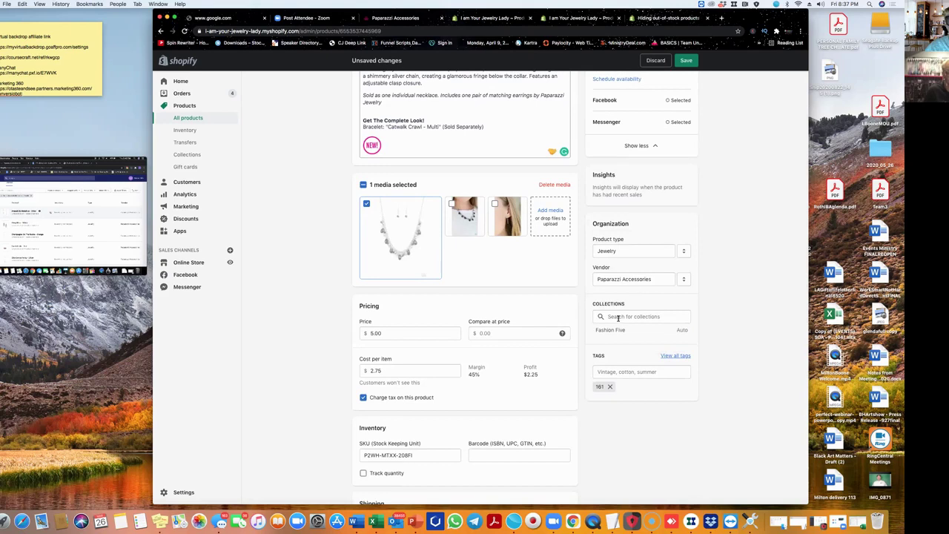
left_click(619, 317)
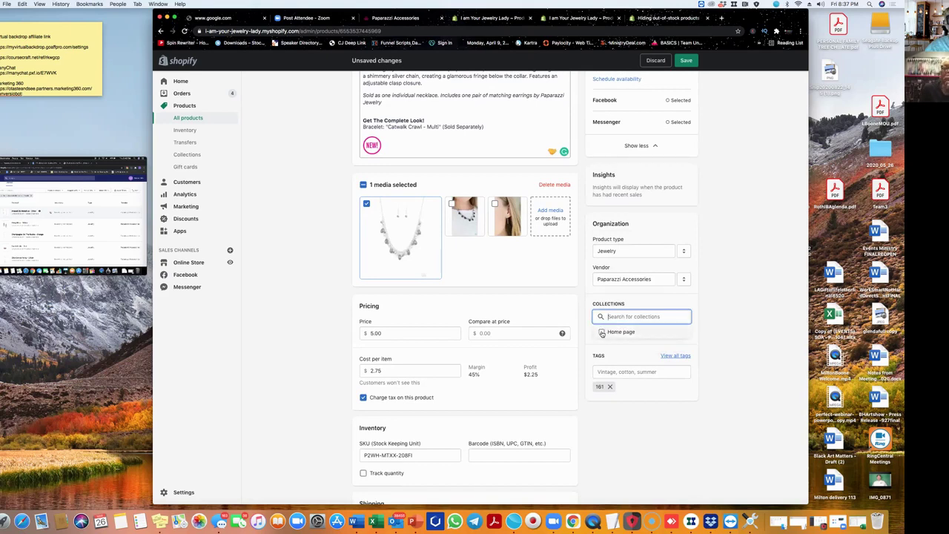
left_click(602, 333)
Step: Save the Courageously Catwalk product changes
scroll(602, 333, "down", 2)
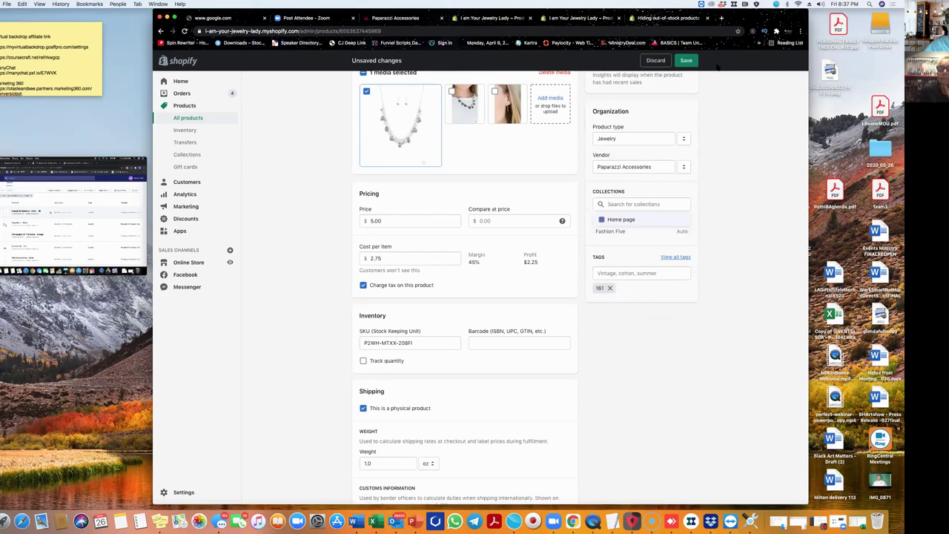
left_click(686, 60)
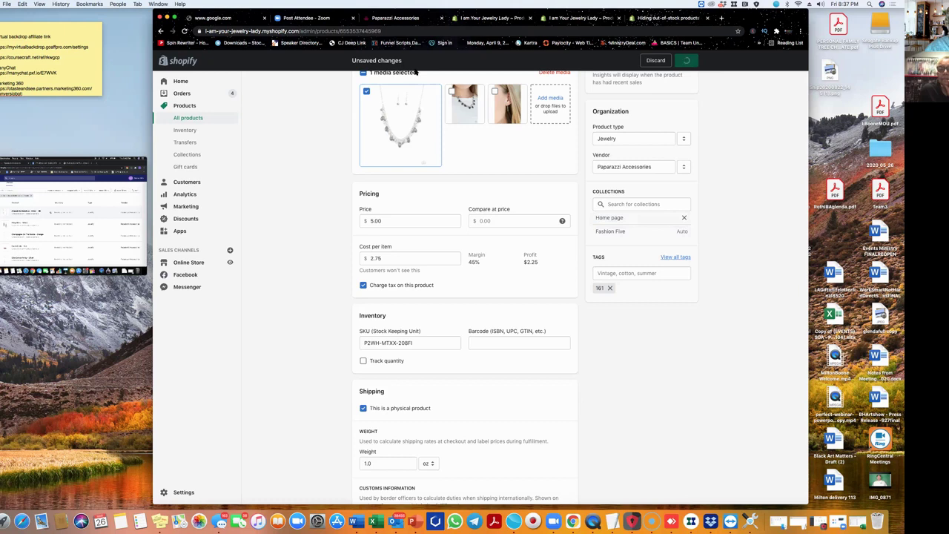
scroll(371, 86, "up", 5)
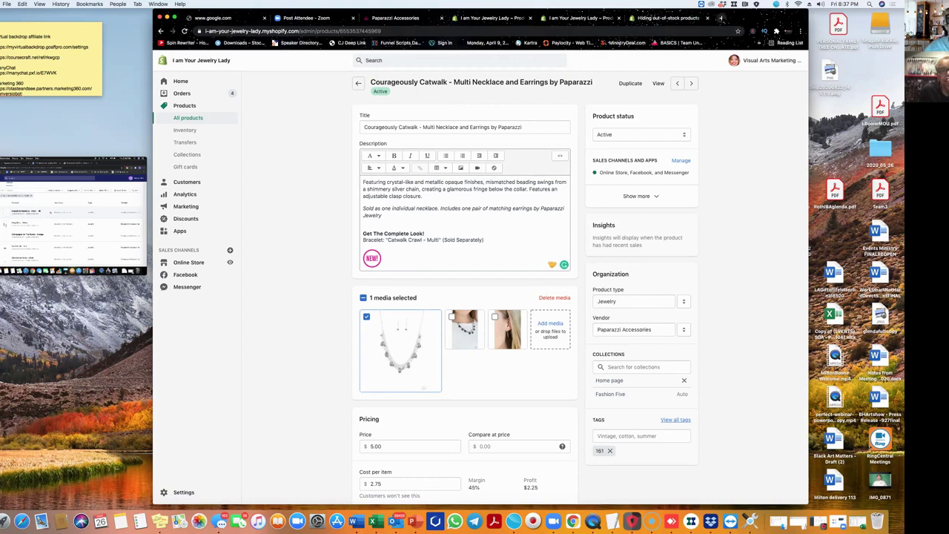
Step: Load facebook.com in a new Chrome tab to reach the jewelry business Page
left_click(721, 18)
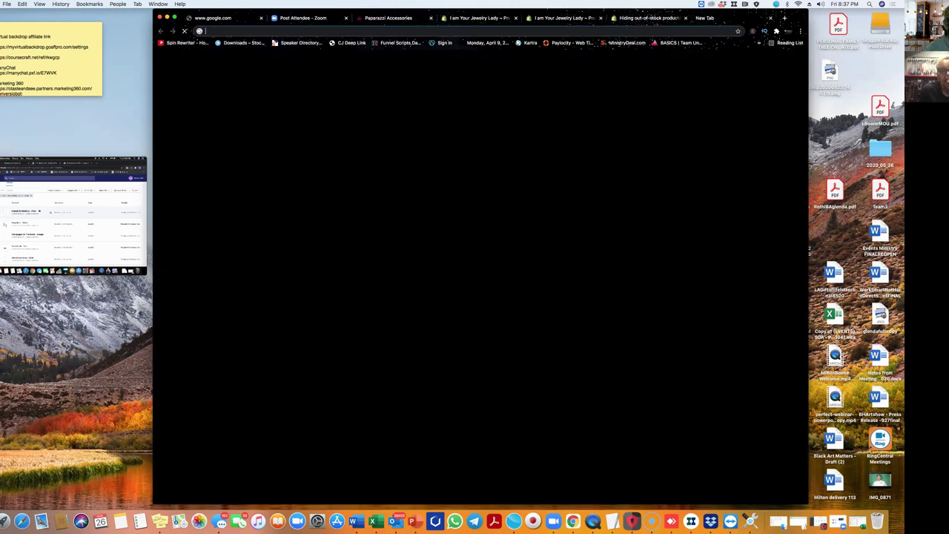
type("facebool")
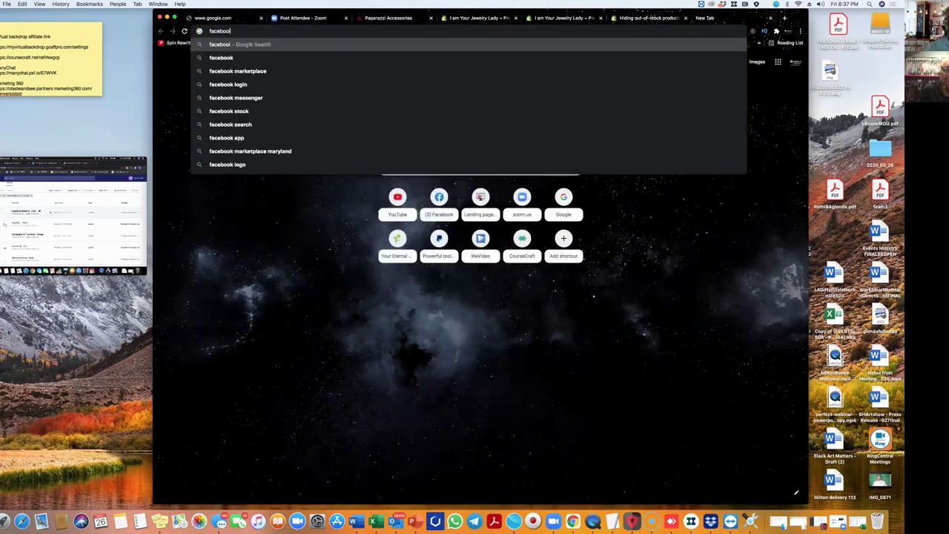
key("BackSpace")
type("k.com")
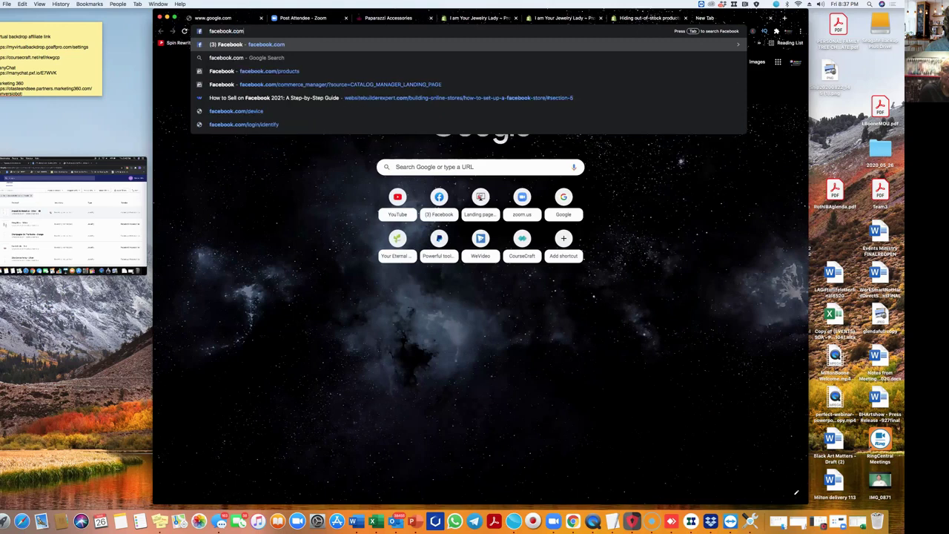
key("Return")
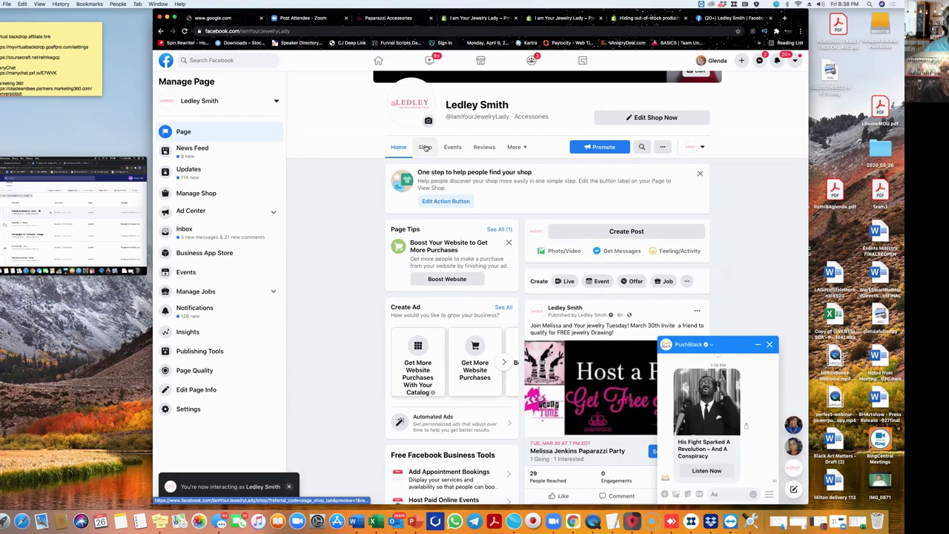
Step: Open the Facebook page's Shop, show all products and browse down through the grid
left_click(426, 148)
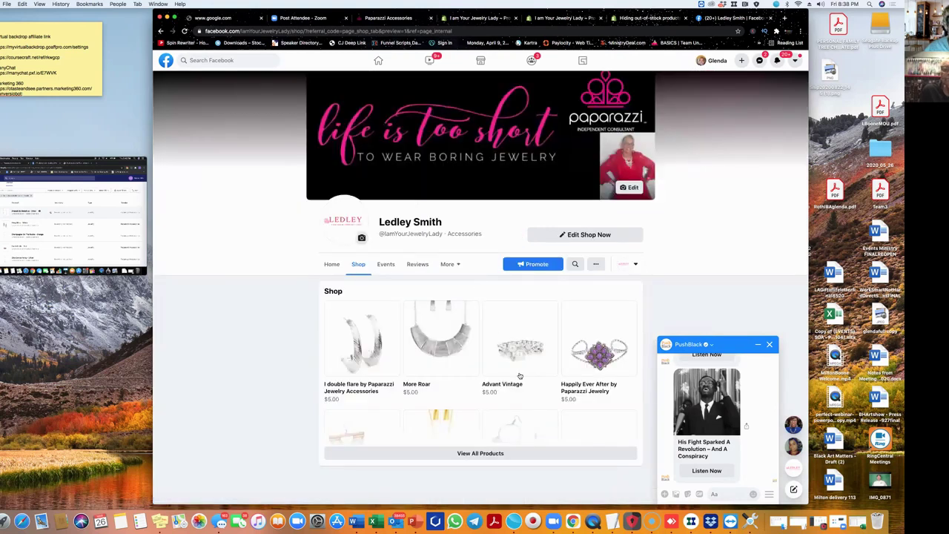
left_click(495, 454)
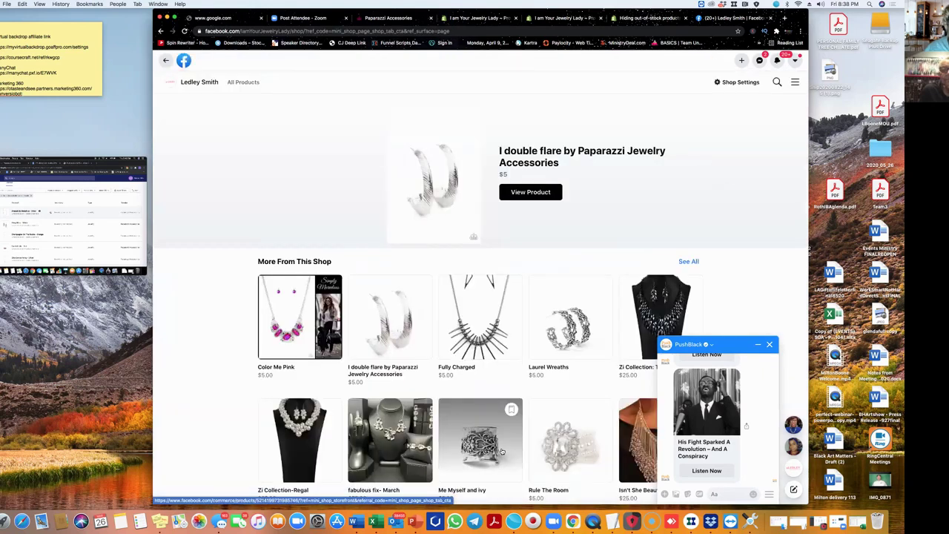
scroll(502, 451, "down", 4)
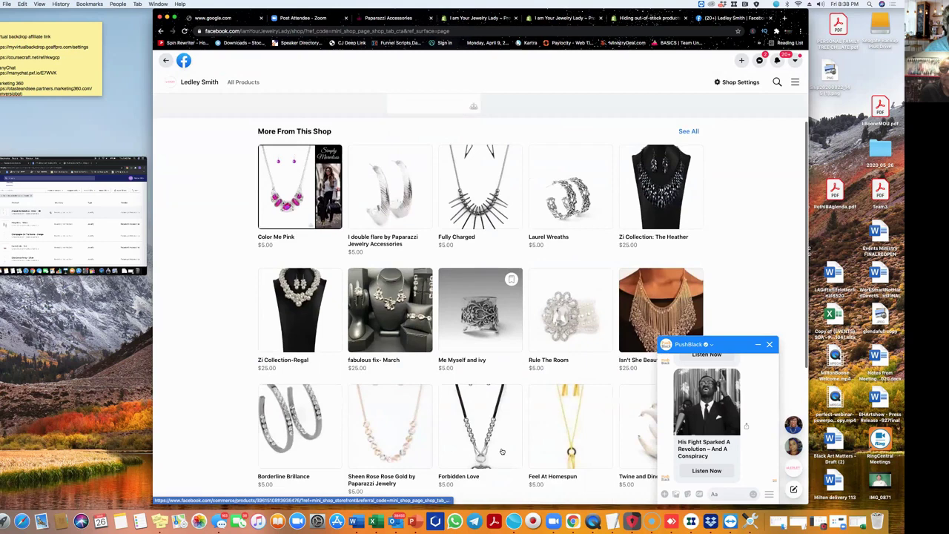
scroll(502, 450, "down", 4)
scroll(502, 451, "down", 4)
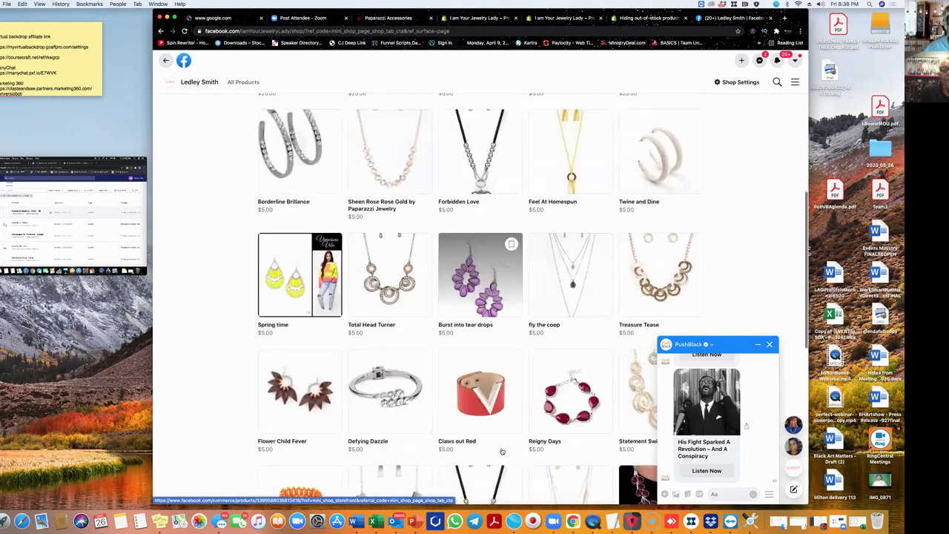
scroll(502, 451, "down", 3)
scroll(502, 451, "down", 7)
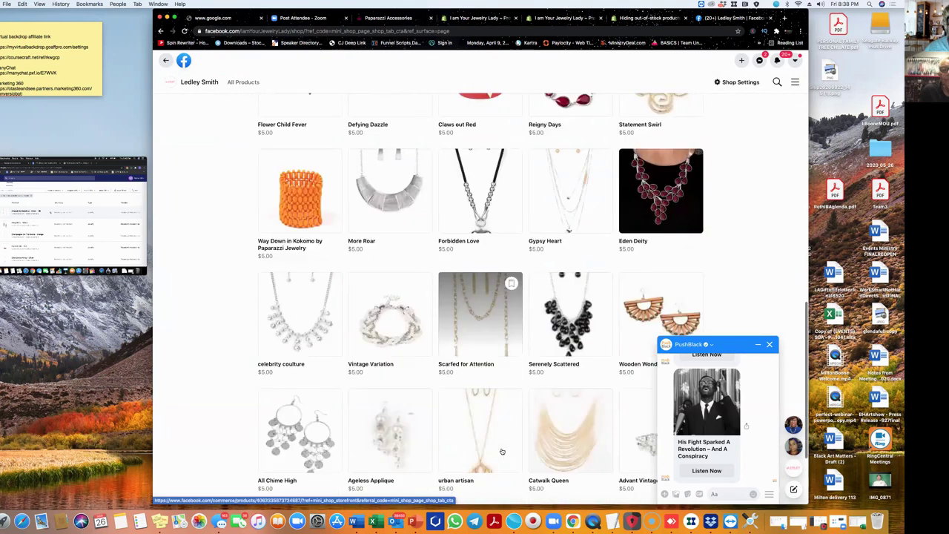
scroll(502, 451, "down", 4)
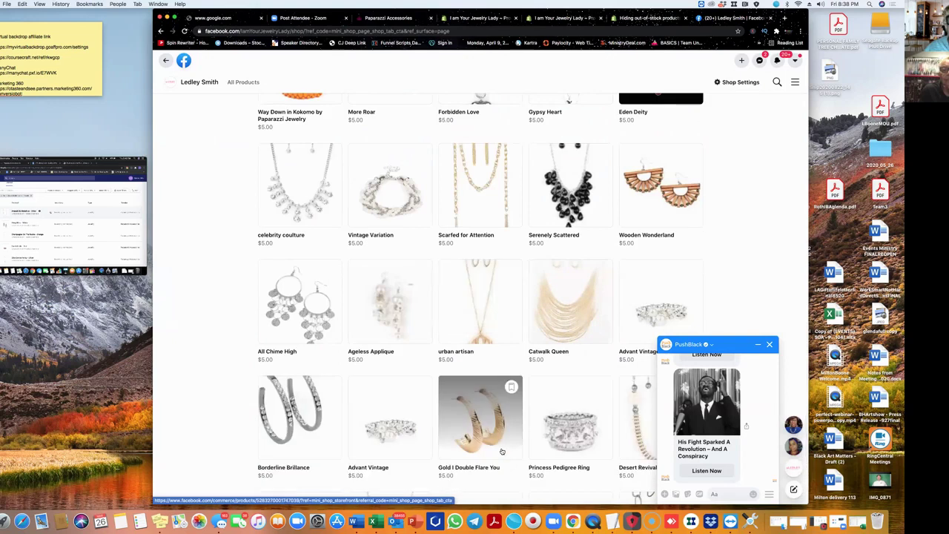
scroll(502, 451, "down", 4)
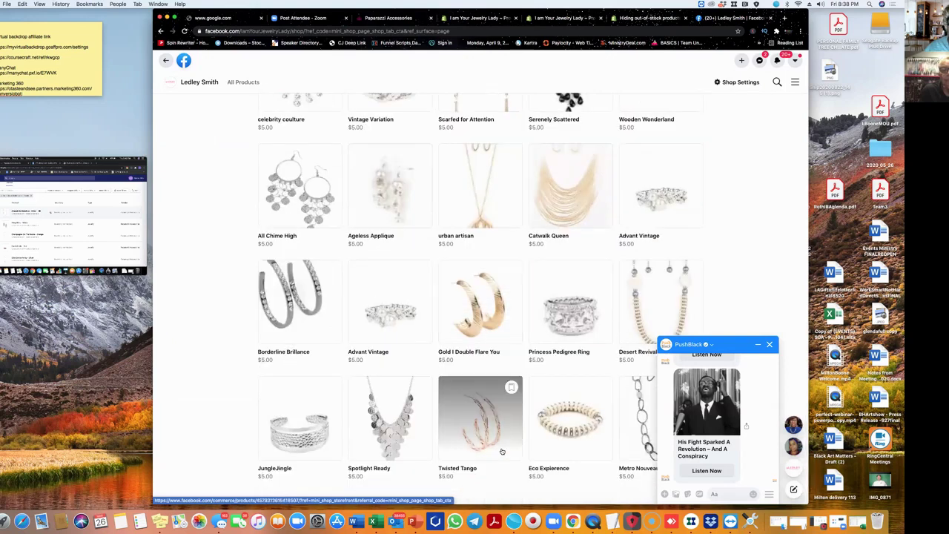
Step: Close the chat popup and return to the top, showing 'I double flare' at $5
left_click(772, 345)
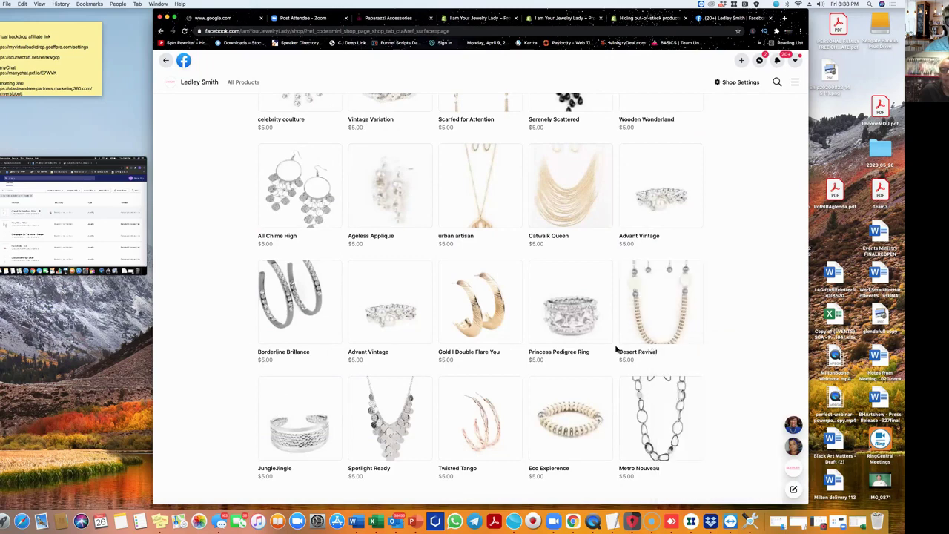
scroll(616, 349, "up", 15)
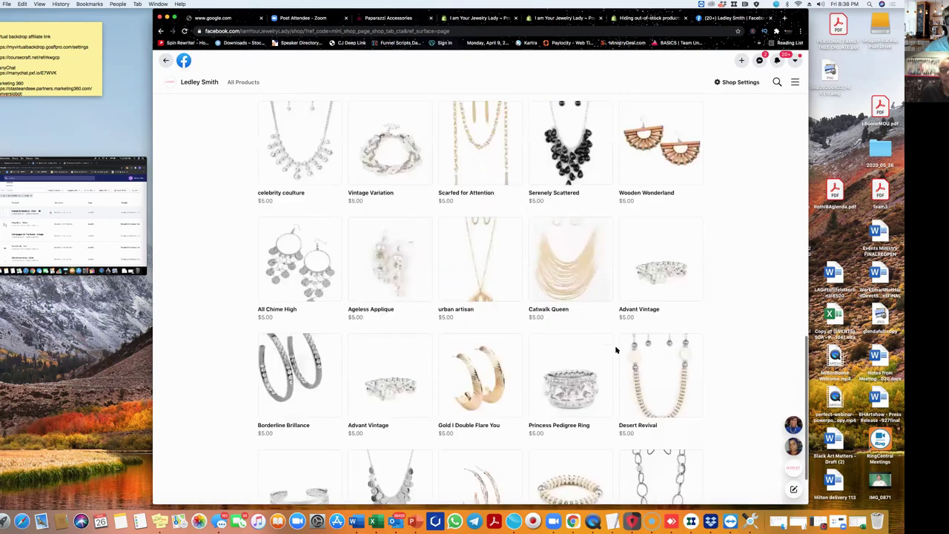
scroll(616, 349, "up", 10)
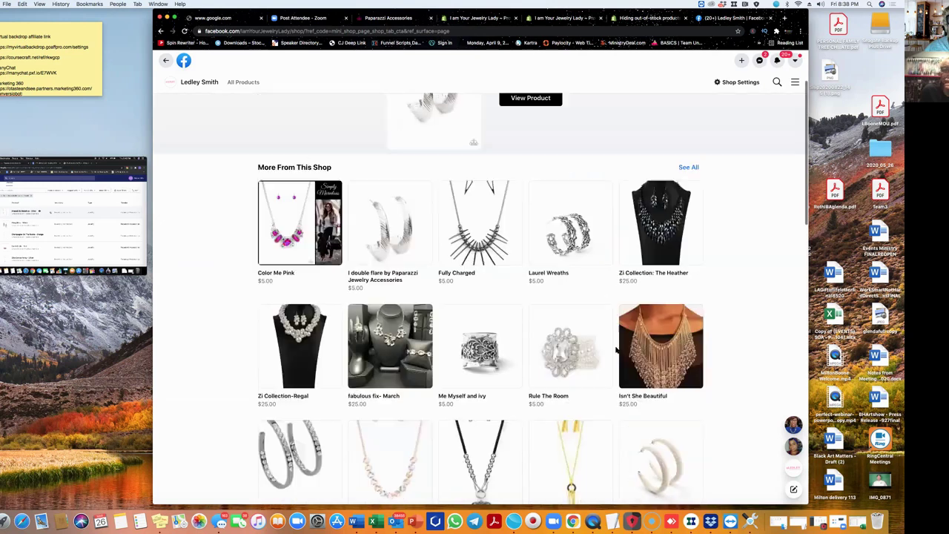
scroll(614, 350, "up", 3)
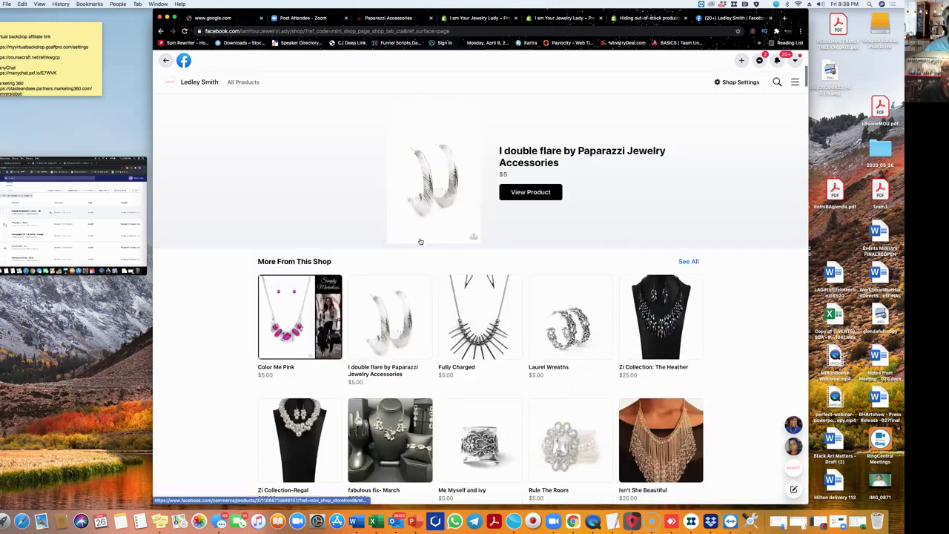